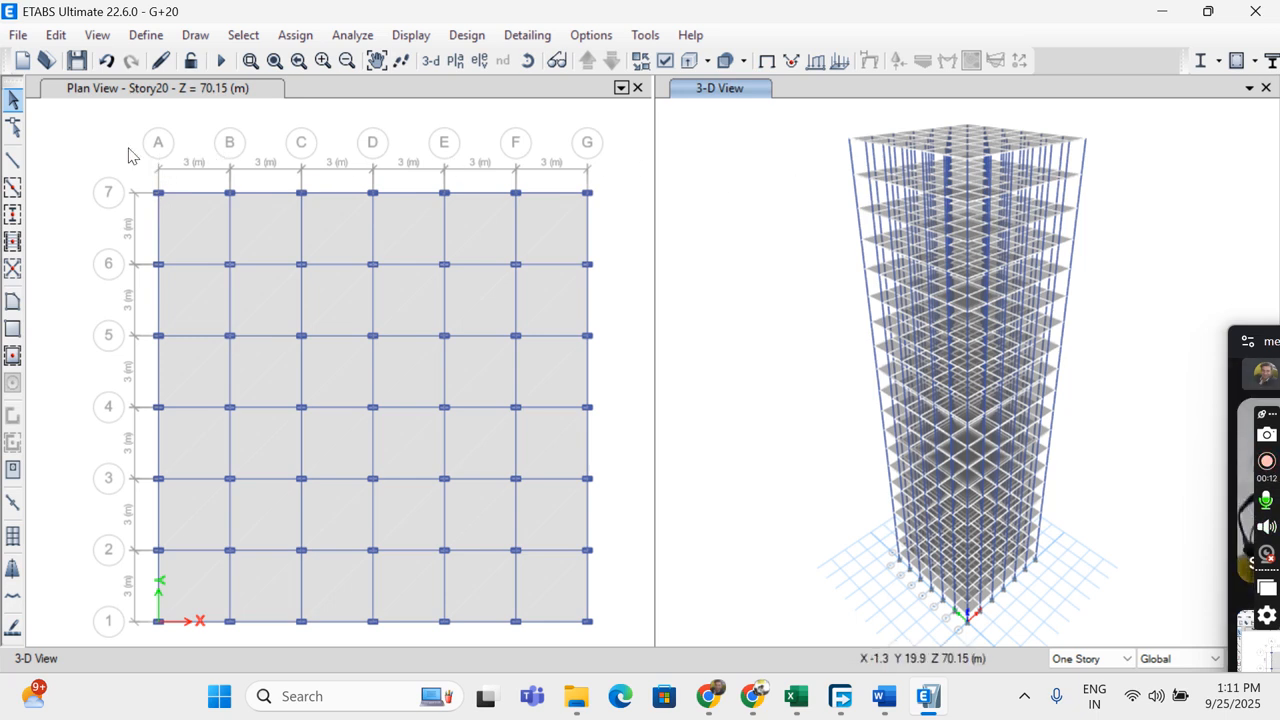
Show the Story20 plan view and select all objects on that floor.
{"action": "left_click", "coordinate": [160, 108]}
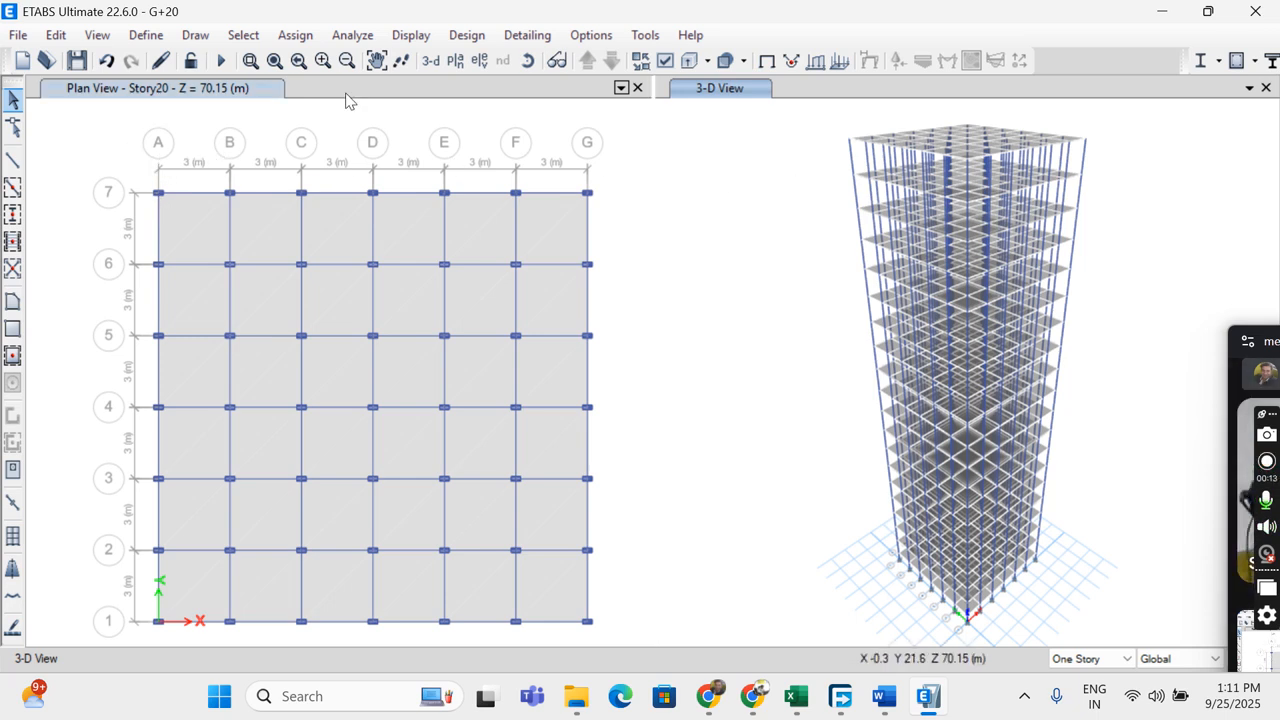
{"action": "left_click", "coordinate": [450, 62]}
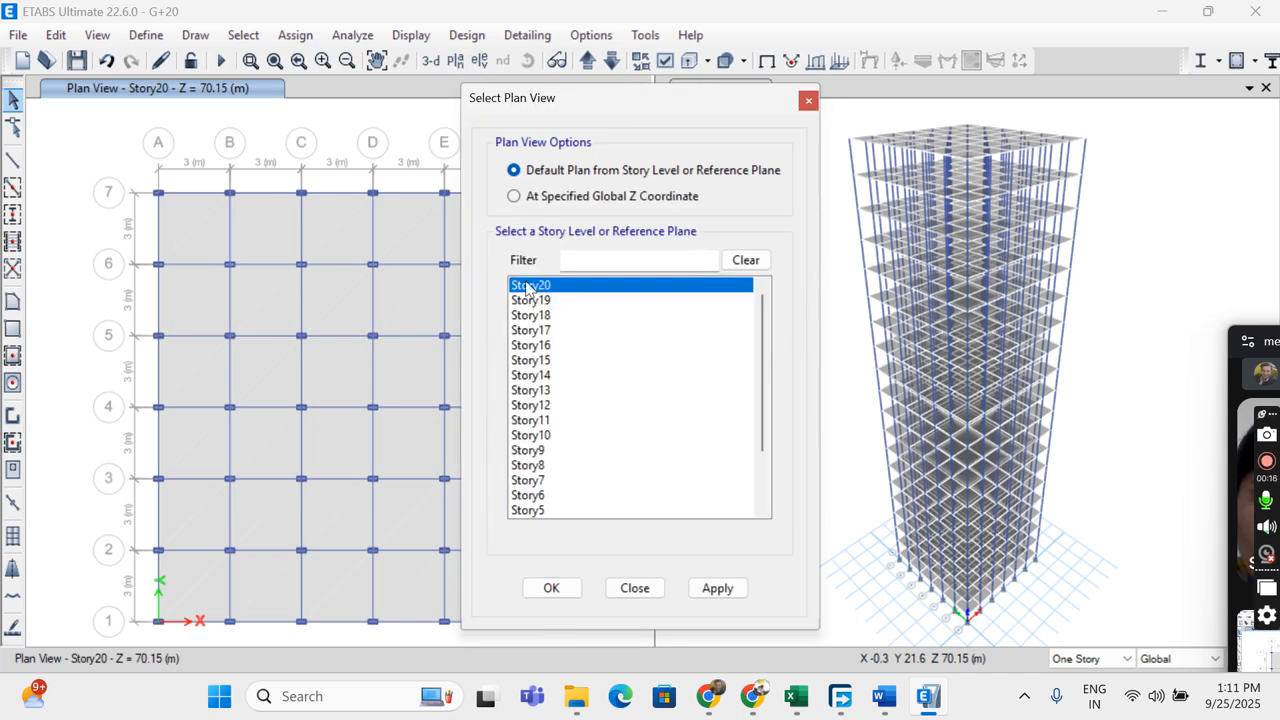
{"action": "left_click", "coordinate": [551, 590]}
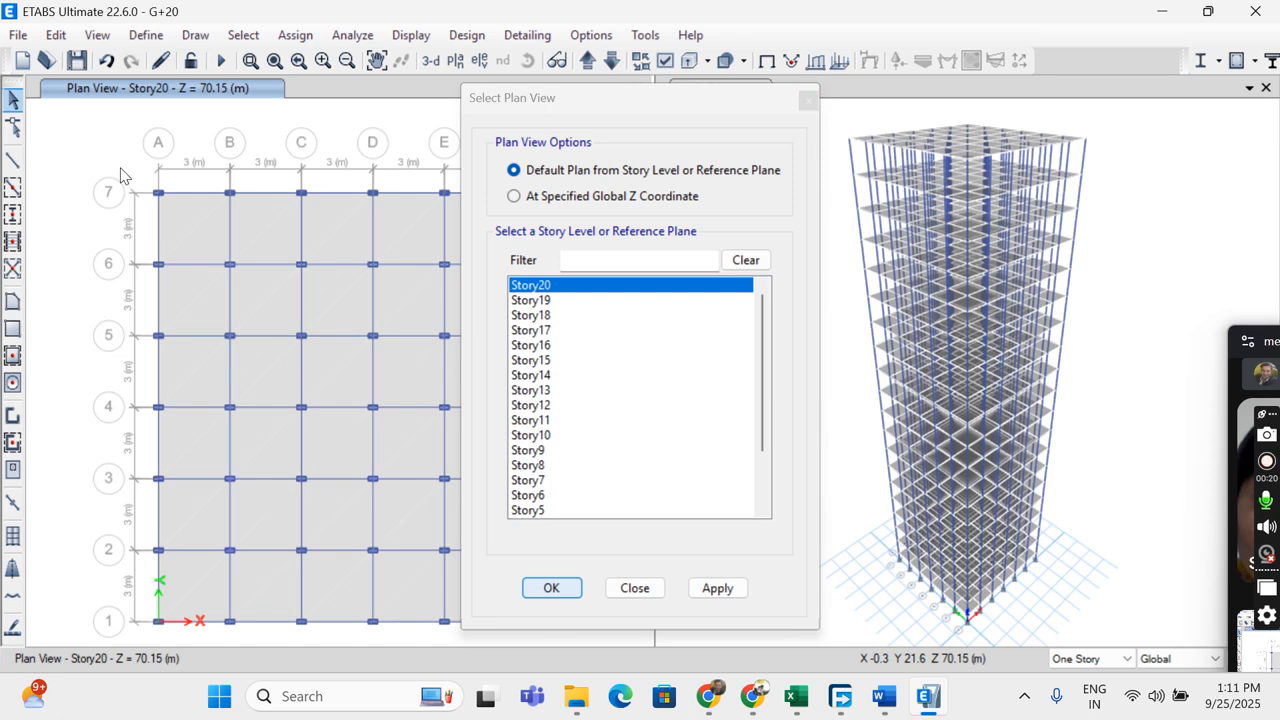
{"action": "left_click_drag", "start_coordinate": [132, 161], "coordinate": [616, 630]}
Add a new frame section property with the concrete rectangular shape.
{"action": "left_click", "coordinate": [146, 35]}
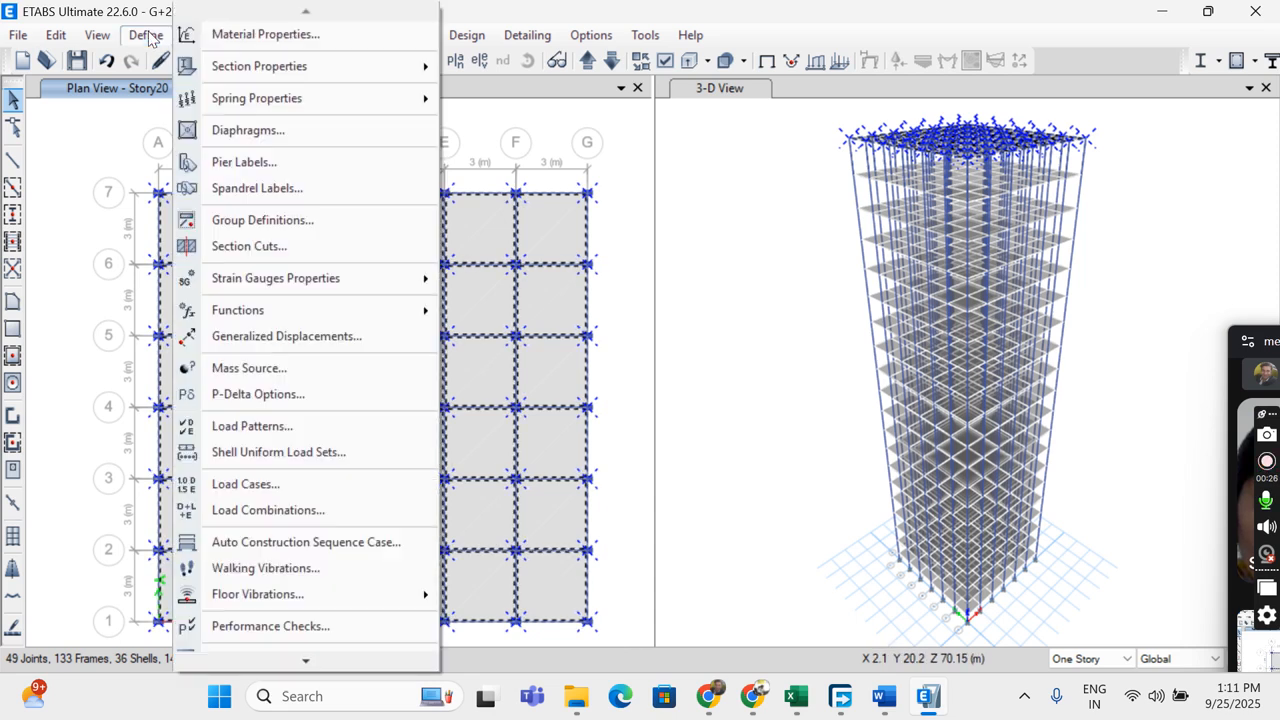
{"action": "mouse_move", "coordinate": [330, 66]}
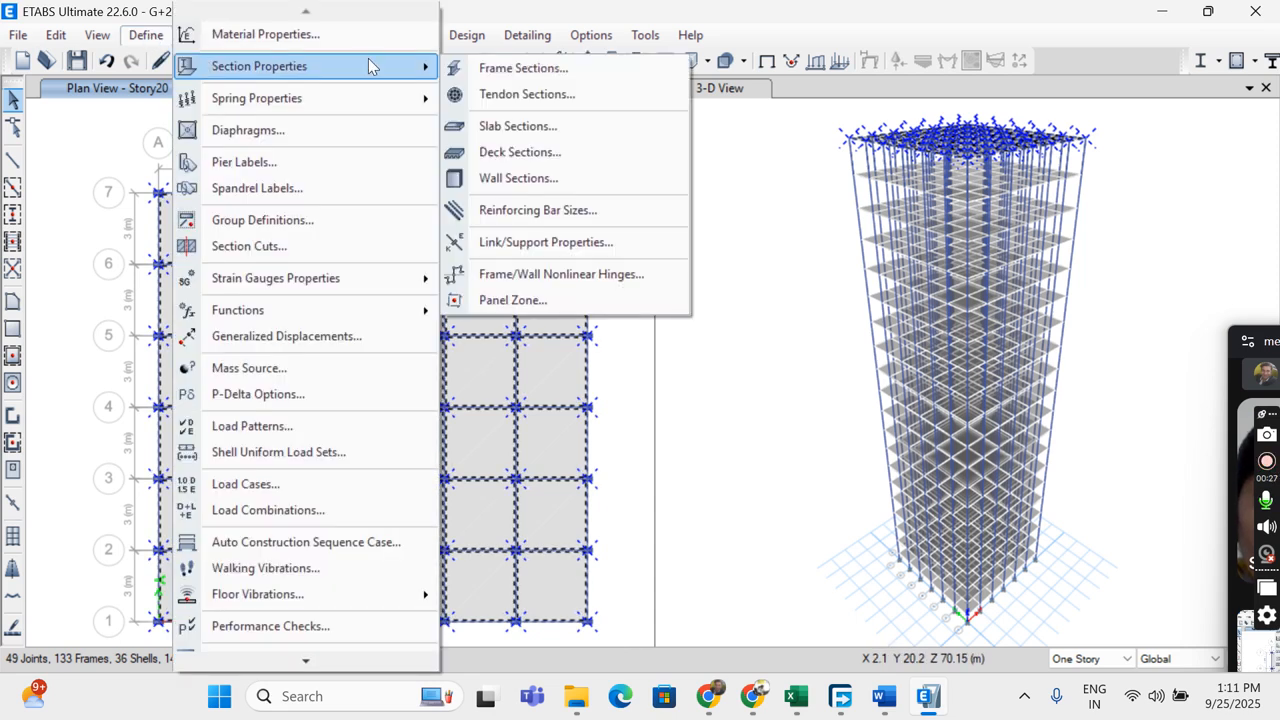
{"action": "left_click", "coordinate": [466, 67]}
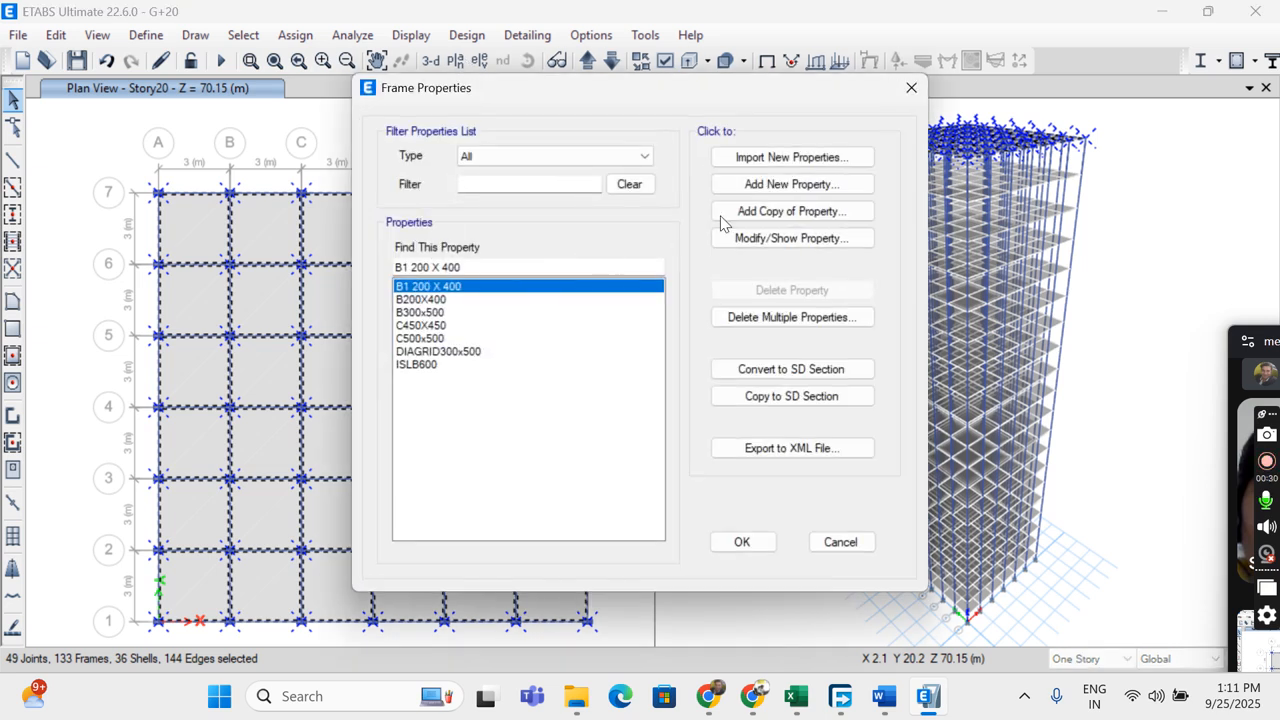
{"action": "left_click", "coordinate": [758, 184]}
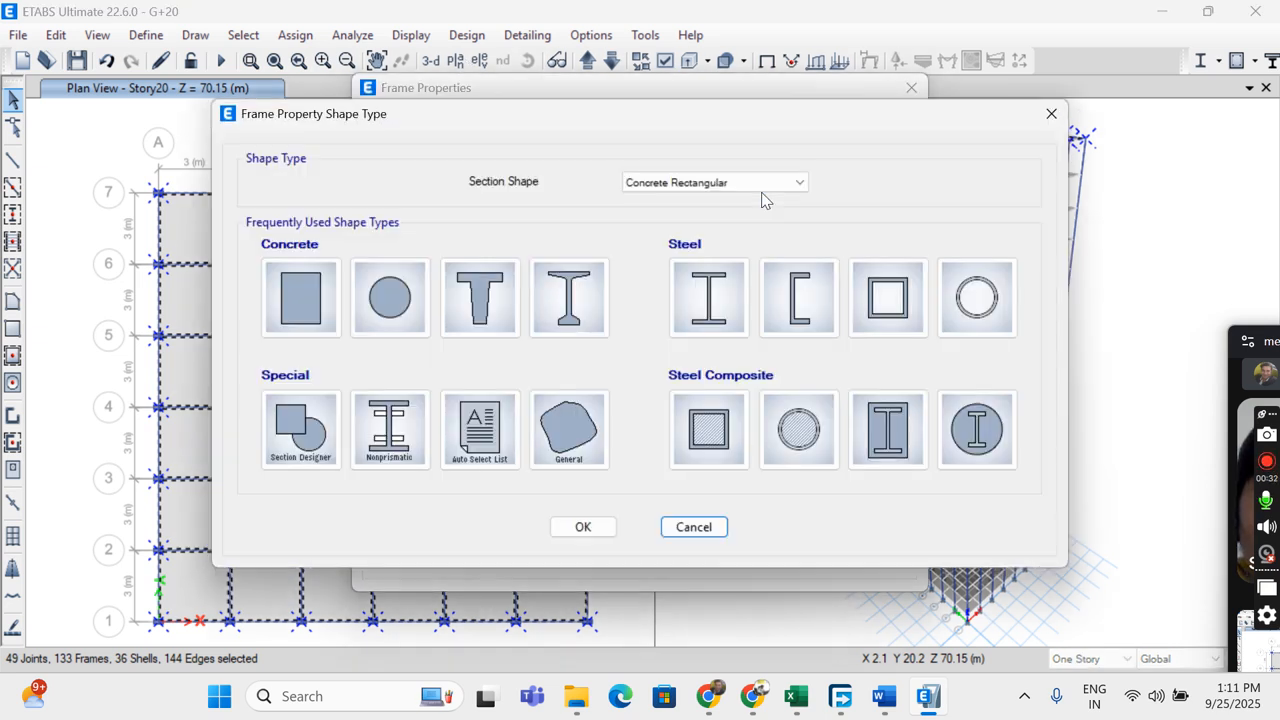
{"action": "left_click", "coordinate": [311, 313]}
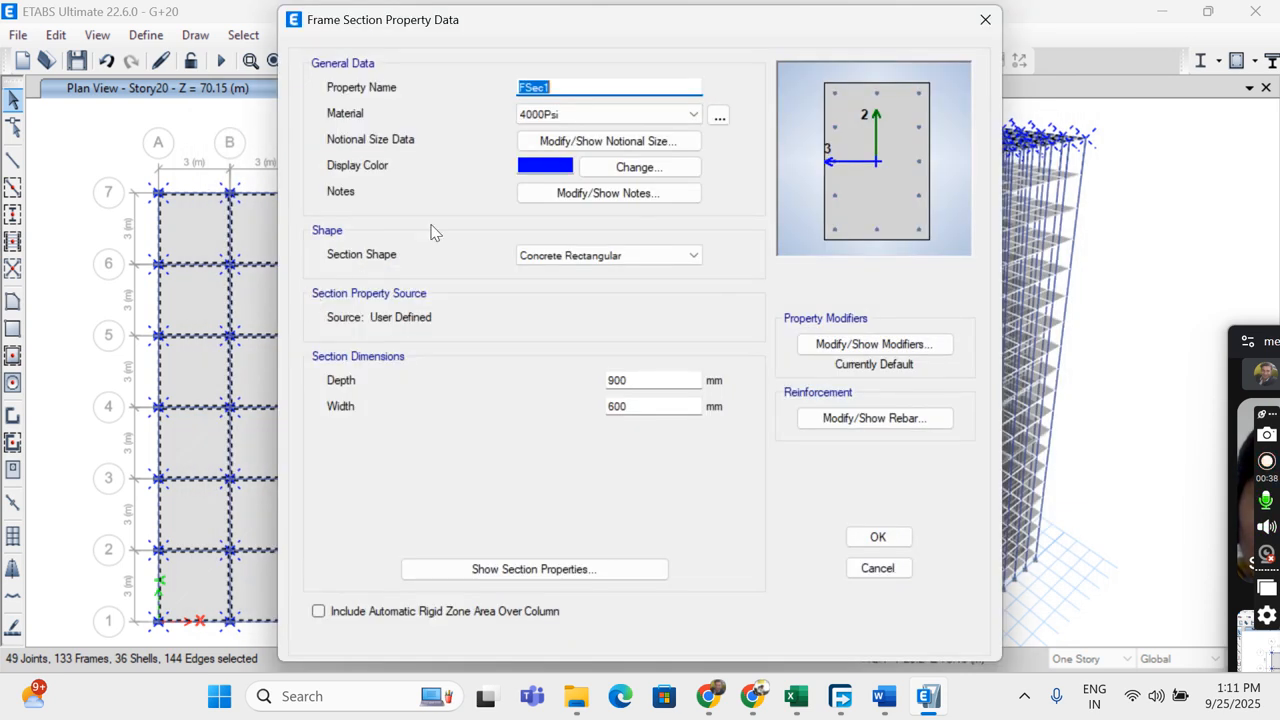
Set the new section's material to M30 and name it b 250X500.
{"action": "left_click", "coordinate": [578, 113]}
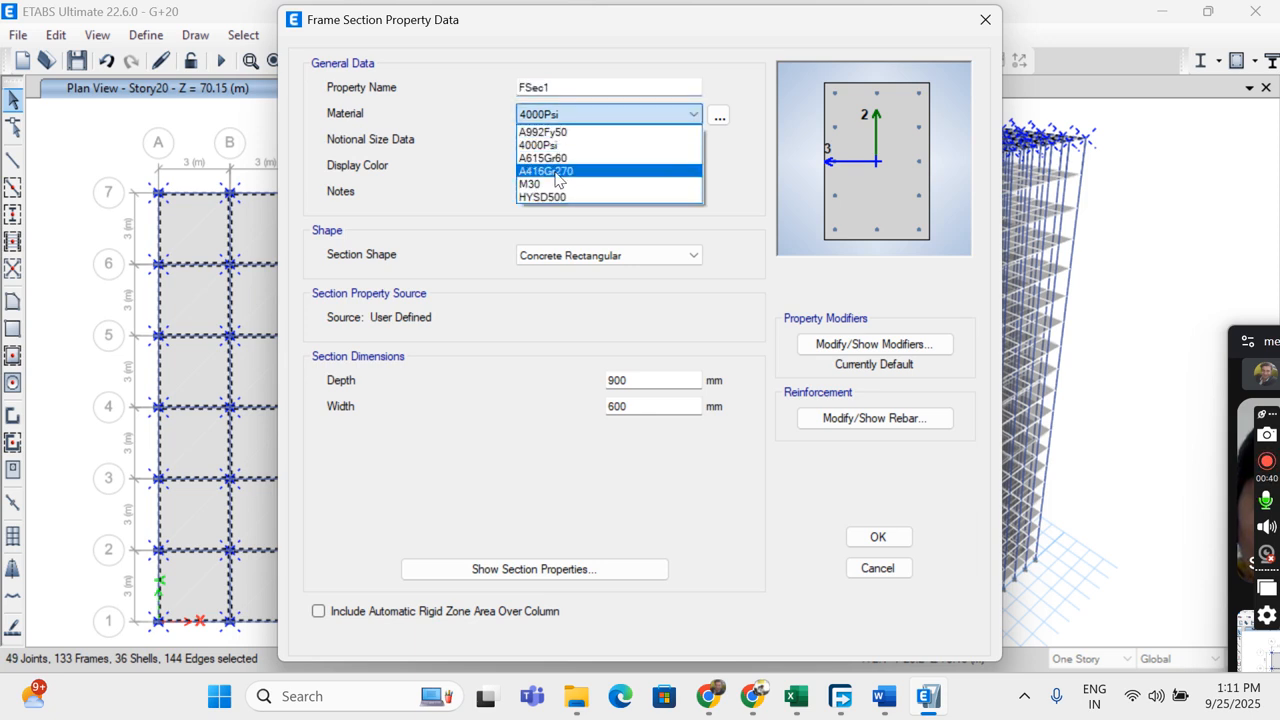
{"action": "left_click", "coordinate": [557, 184]}
{"action": "left_click_drag", "start_coordinate": [576, 93], "coordinate": [481, 94]}
{"action": "type", "text": "b 250X500"}
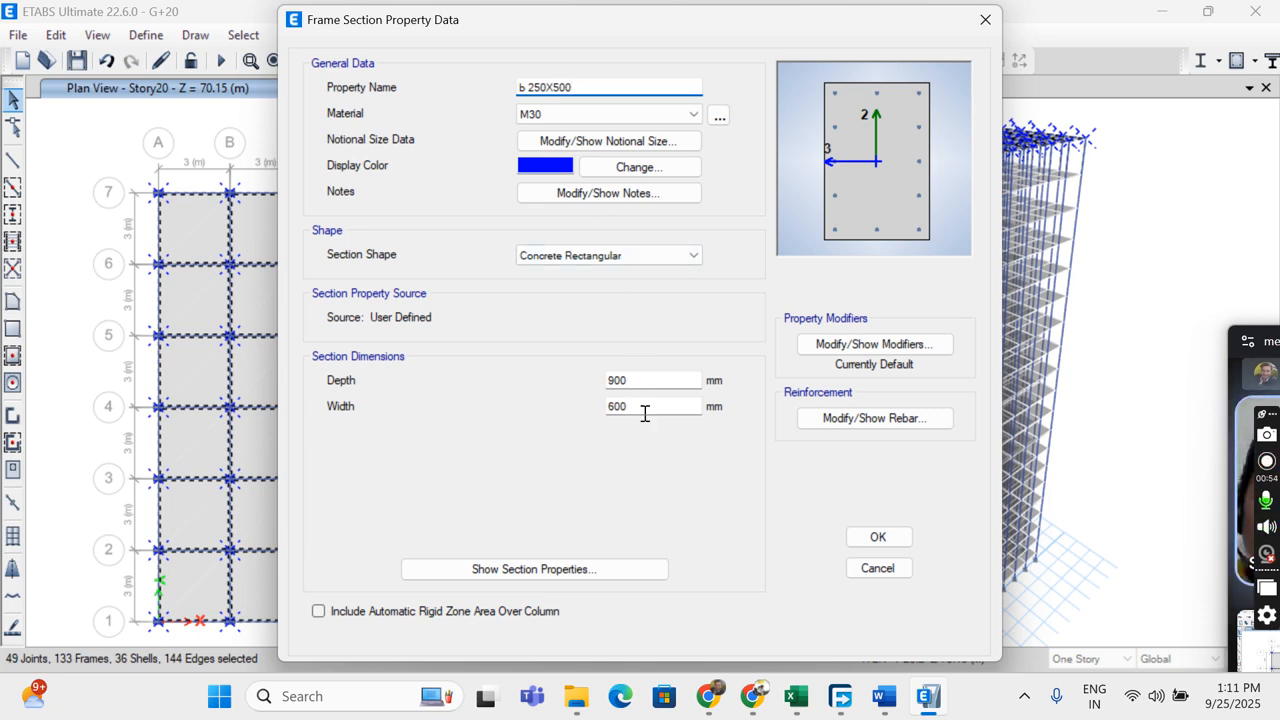
Set the section's width to 250 mm and depth to 500 mm, and save the frame properties.
{"action": "left_click_drag", "start_coordinate": [645, 413], "coordinate": [617, 413]}
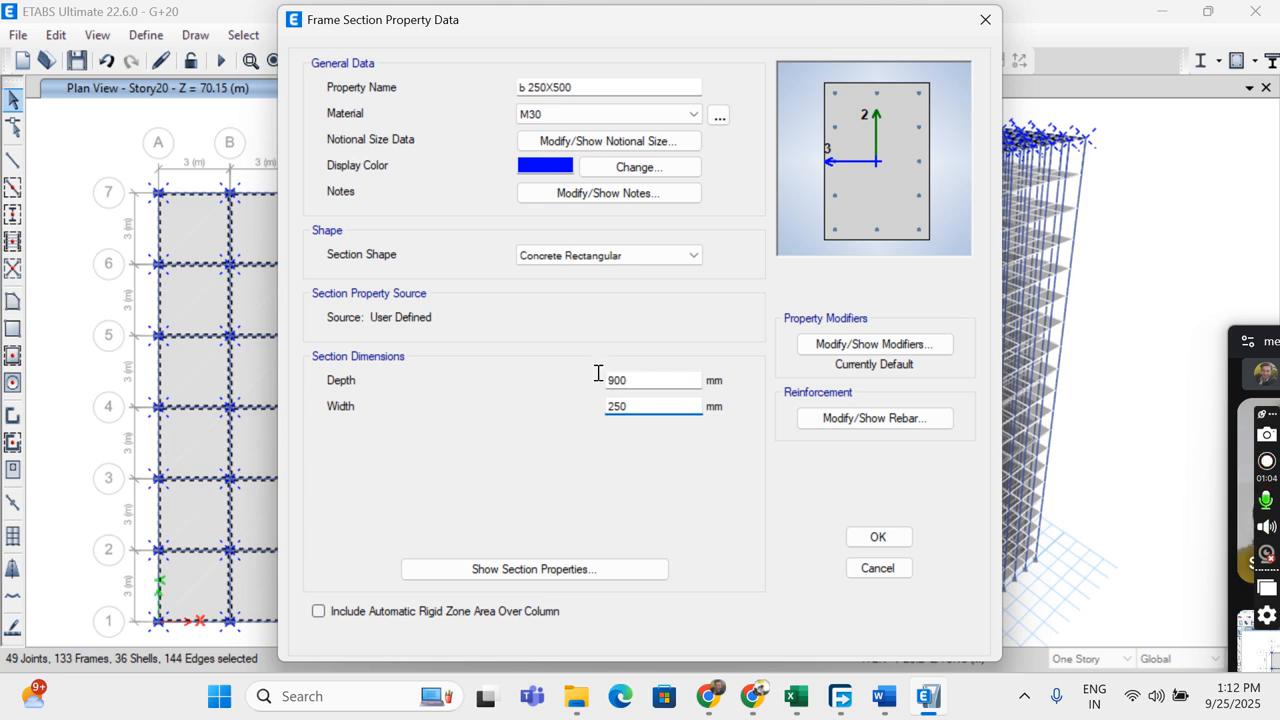
{"action": "key", "text": "shift+Tab"}
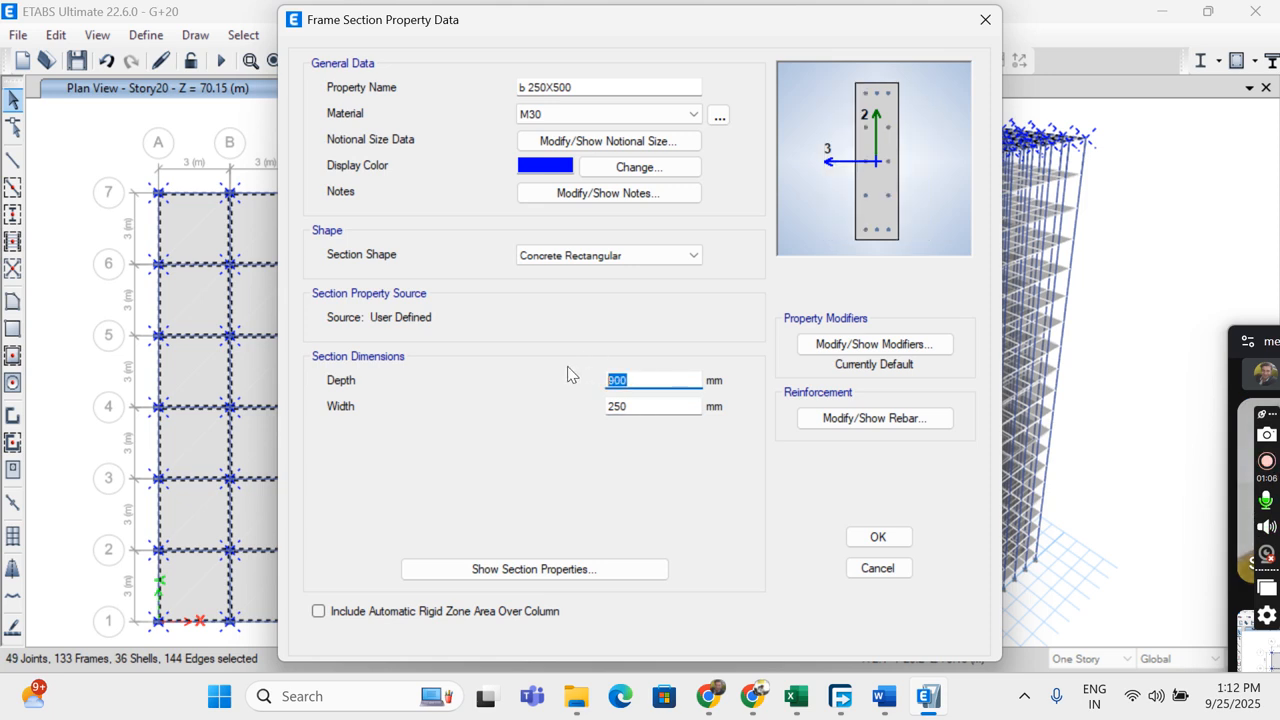
{"action": "type", "text": "500"}
{"action": "left_click", "coordinate": [880, 536]}
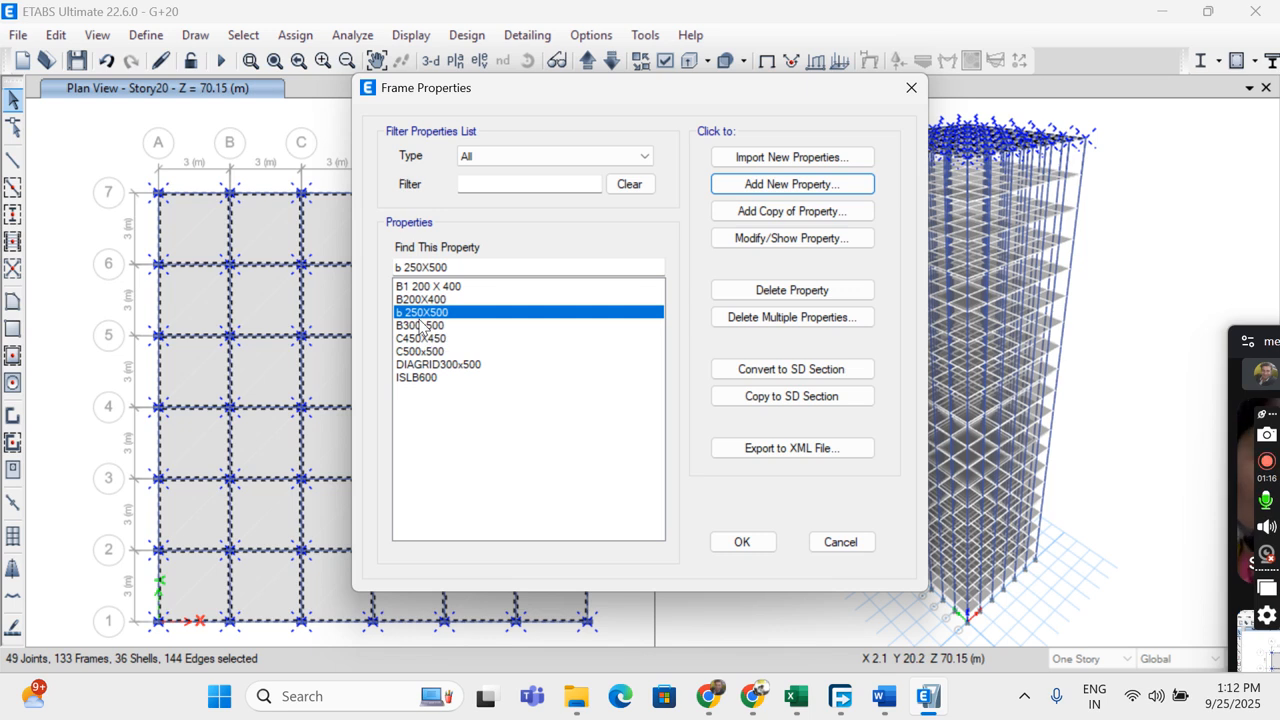
{"action": "left_click", "coordinate": [740, 543]}
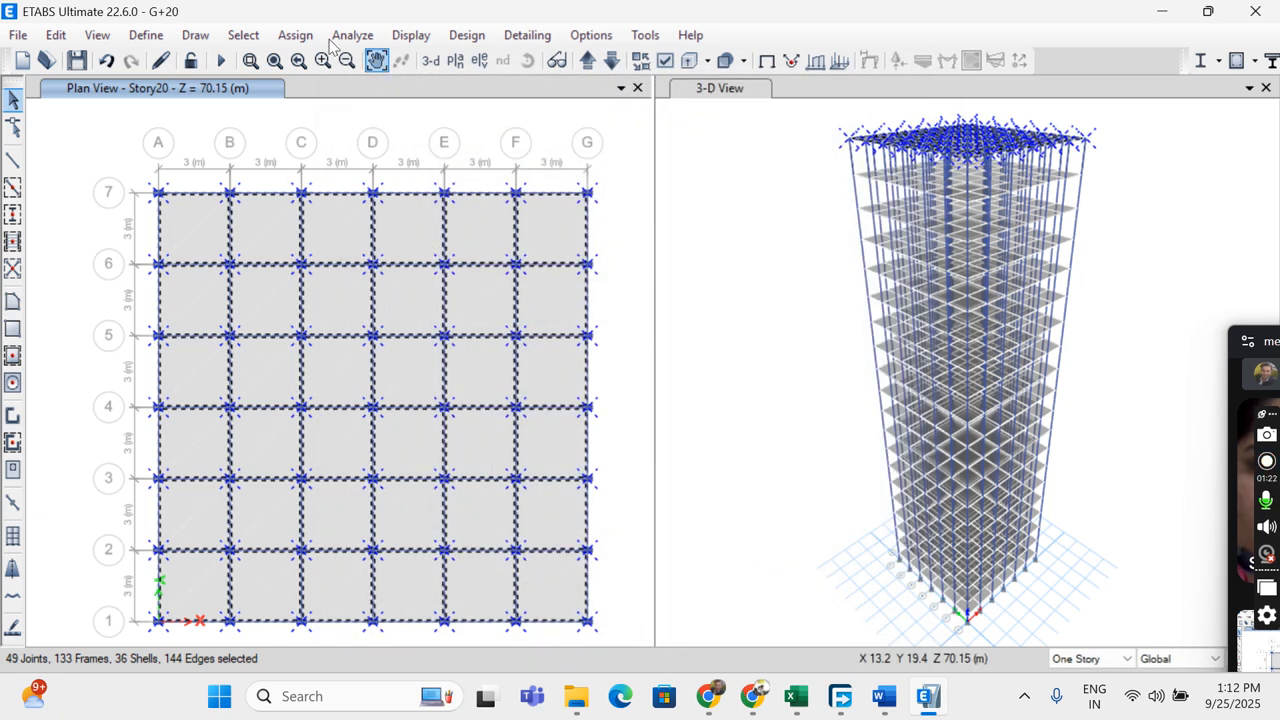
Assign the b 250X500 section to the selected Story20 frames and check the section labels on the plan.
{"action": "left_click", "coordinate": [296, 36]}
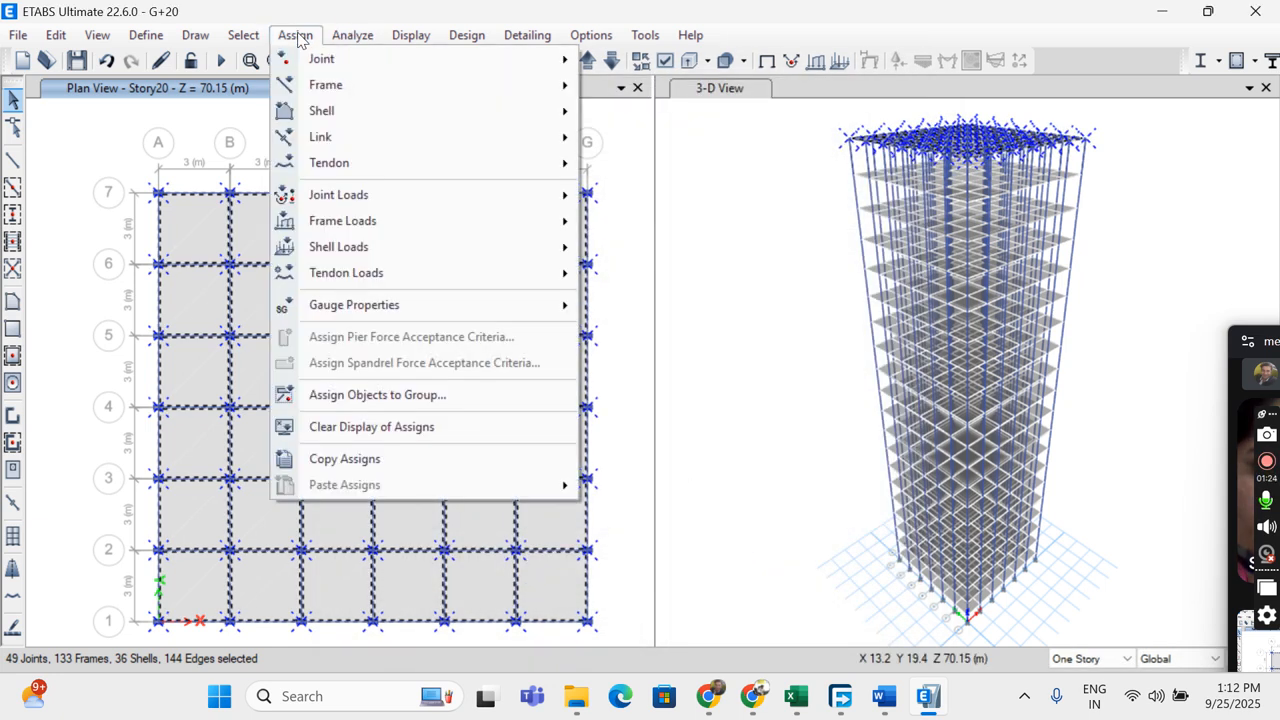
{"action": "left_click", "coordinate": [370, 88]}
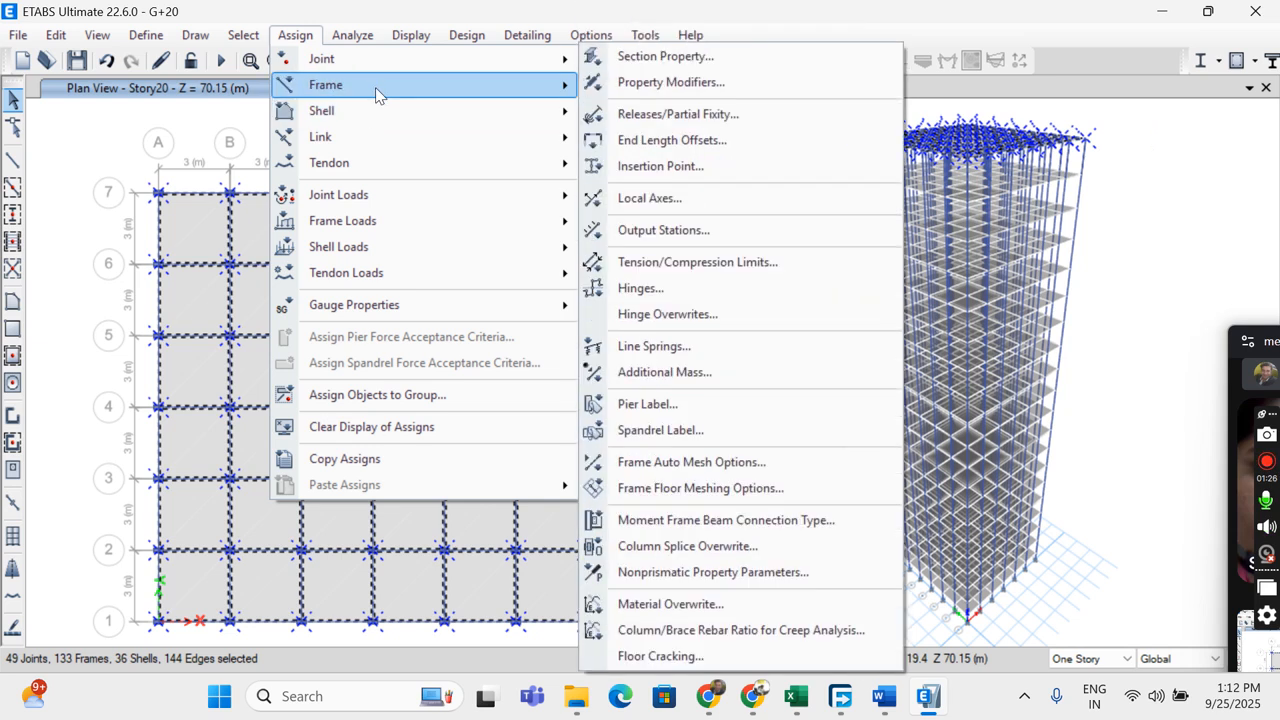
{"action": "left_click", "coordinate": [633, 68]}
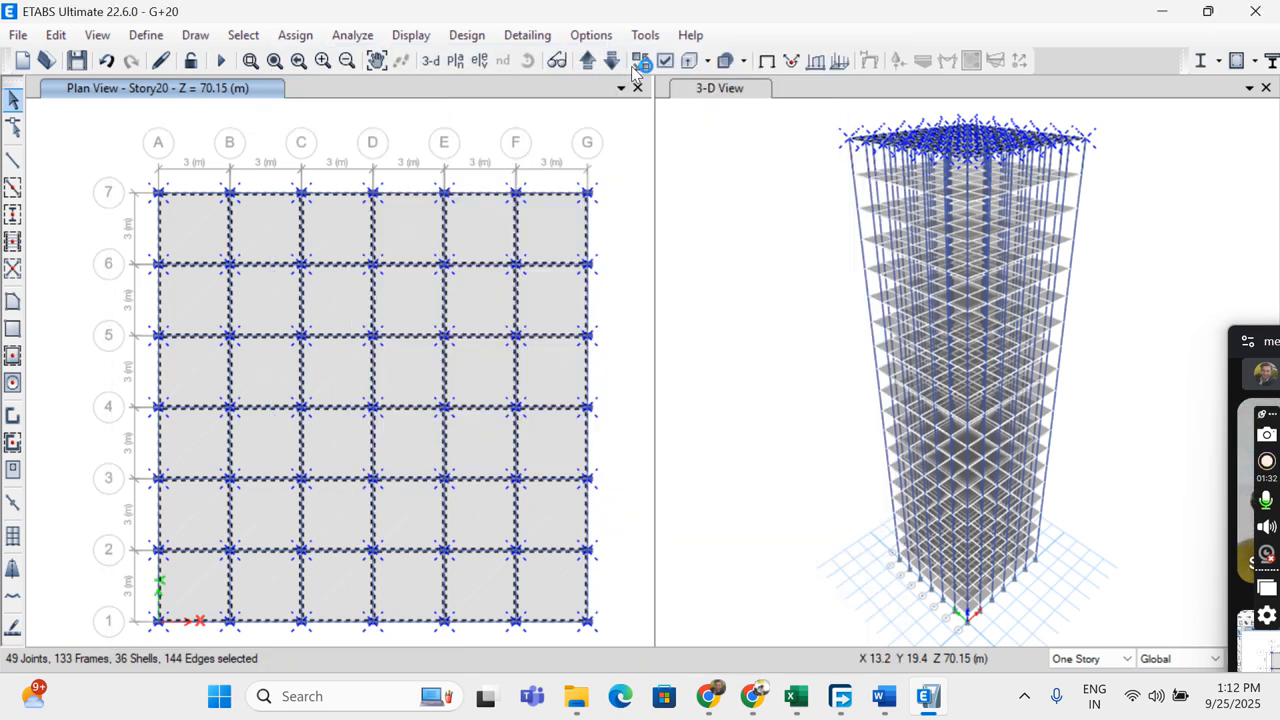
{"action": "left_click", "coordinate": [548, 261]}
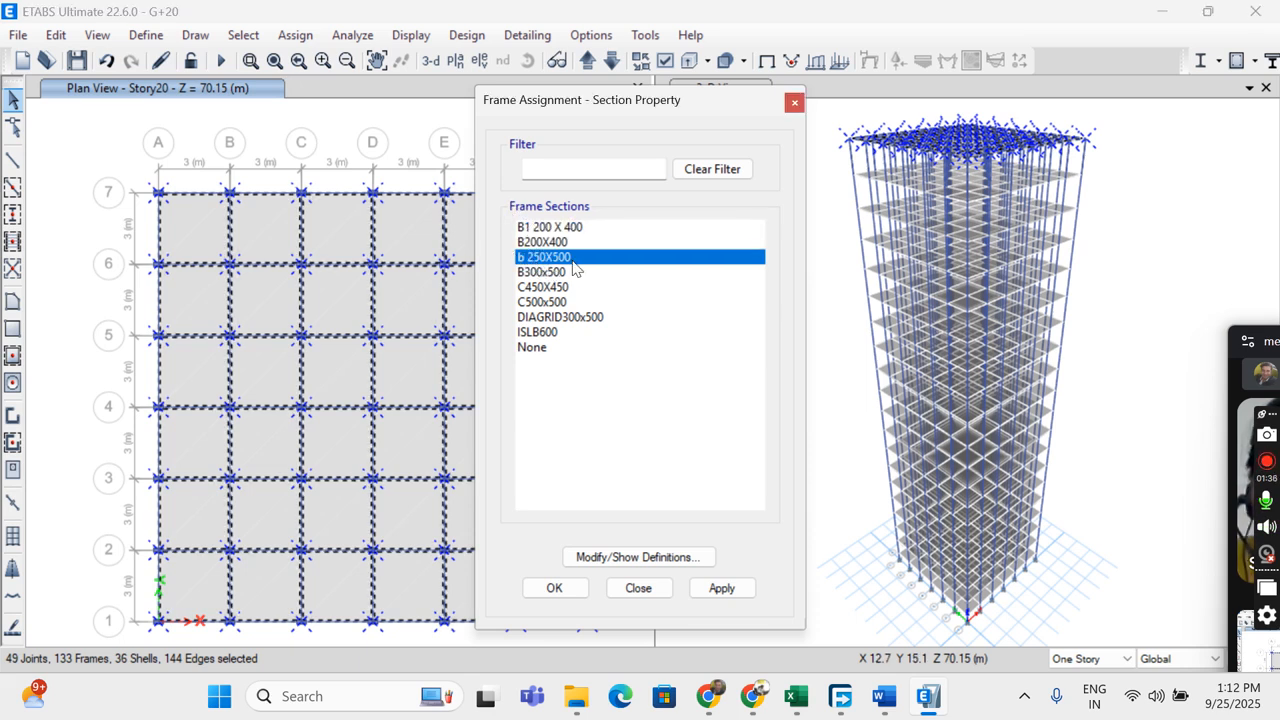
{"action": "left_click", "coordinate": [550, 589]}
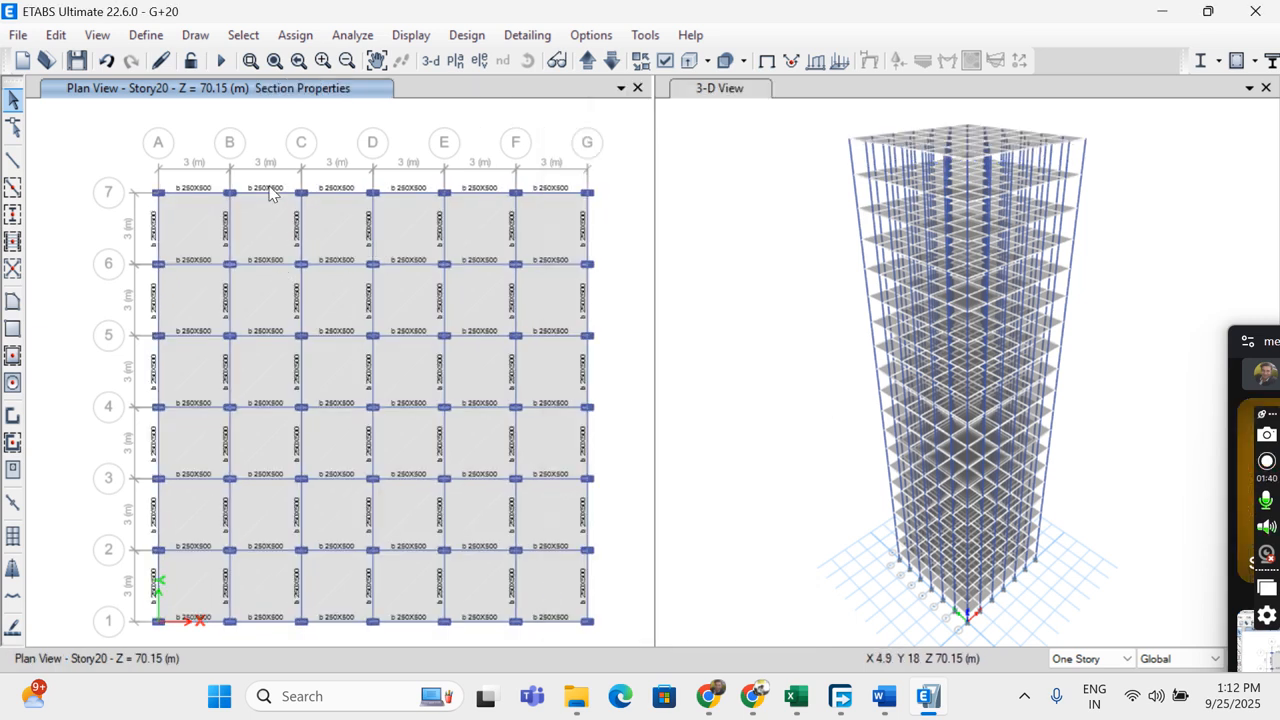
{"action": "scroll", "coordinate": [272, 194], "scroll_direction": "up", "scroll_amount": 2}
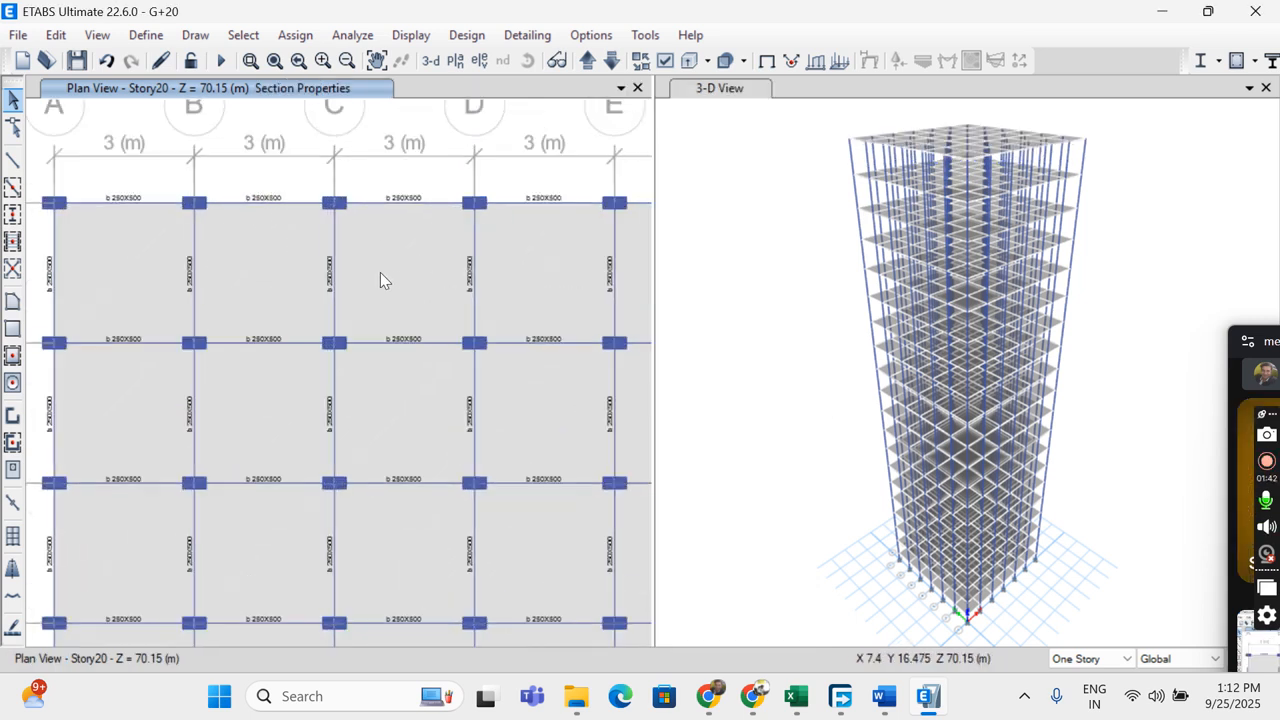
{"action": "scroll", "coordinate": [300, 262], "scroll_direction": "down", "scroll_amount": 3}
{"action": "mouse_move", "coordinate": [315, 325]}
{"action": "middle_mouse_down"}
{"action": "mouse_move", "coordinate": [304, 296]}
{"action": "mouse_move", "coordinate": [315, 320]}
{"action": "middle_mouse_up"}
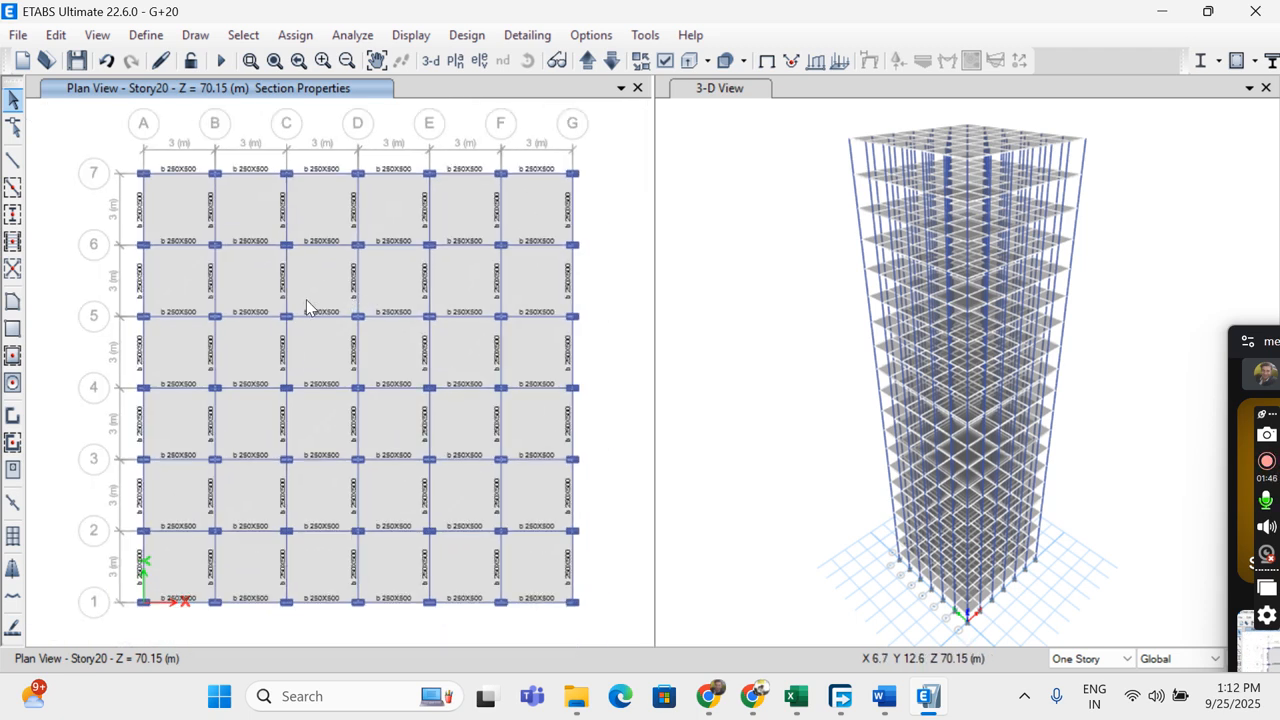
Switch the plan view to Story15 and select all objects on that floor.
{"action": "left_click", "coordinate": [465, 61]}
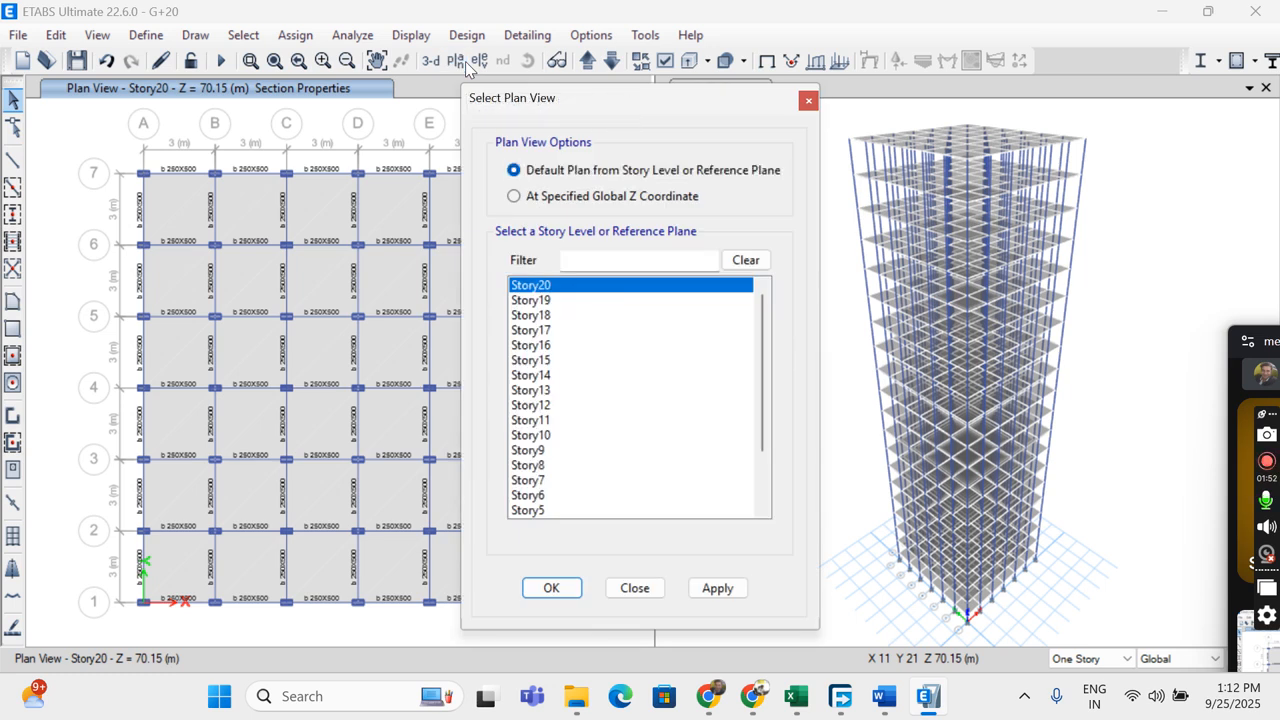
{"action": "left_click", "coordinate": [535, 360]}
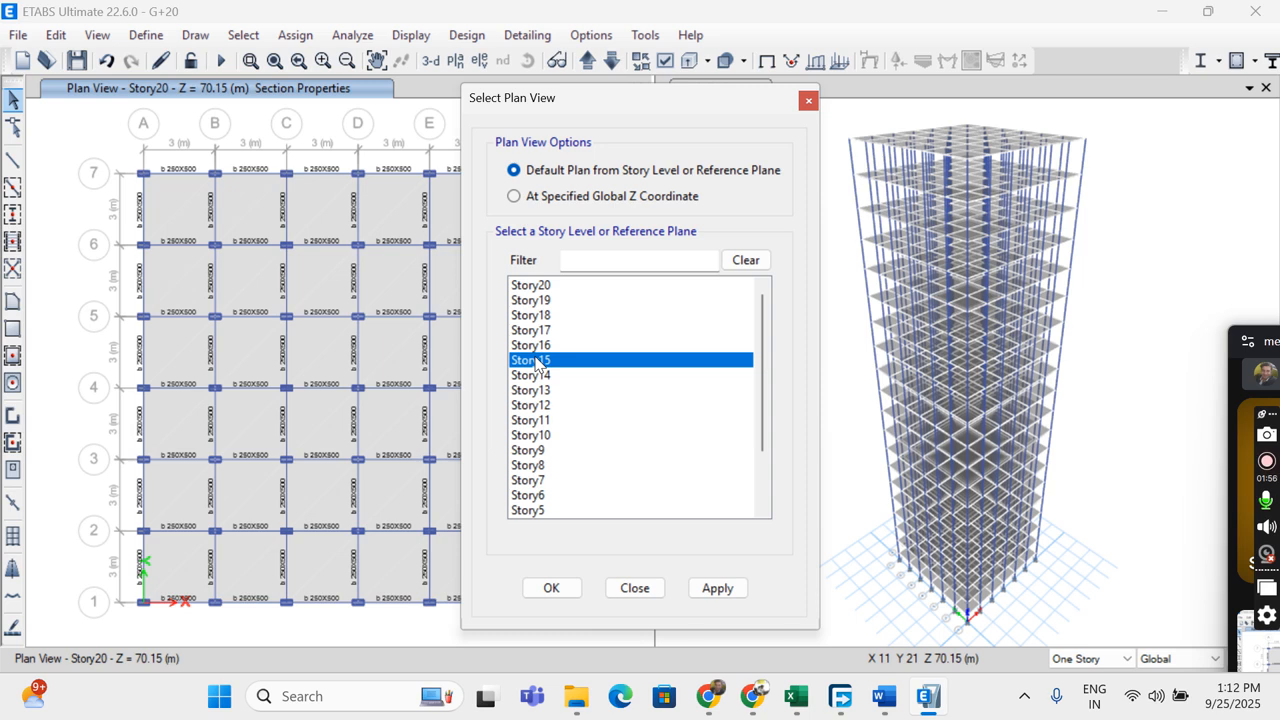
{"action": "left_click", "coordinate": [574, 592]}
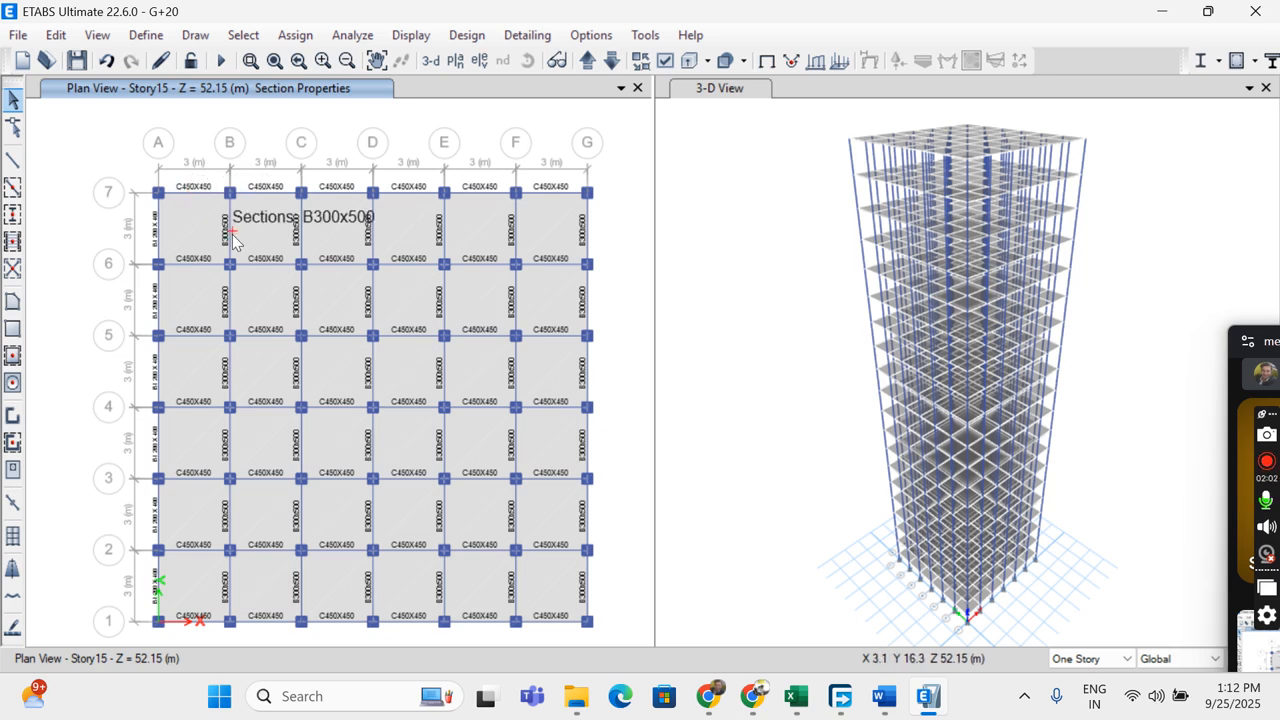
{"action": "scroll", "coordinate": [232, 236], "scroll_direction": "up", "scroll_amount": 3}
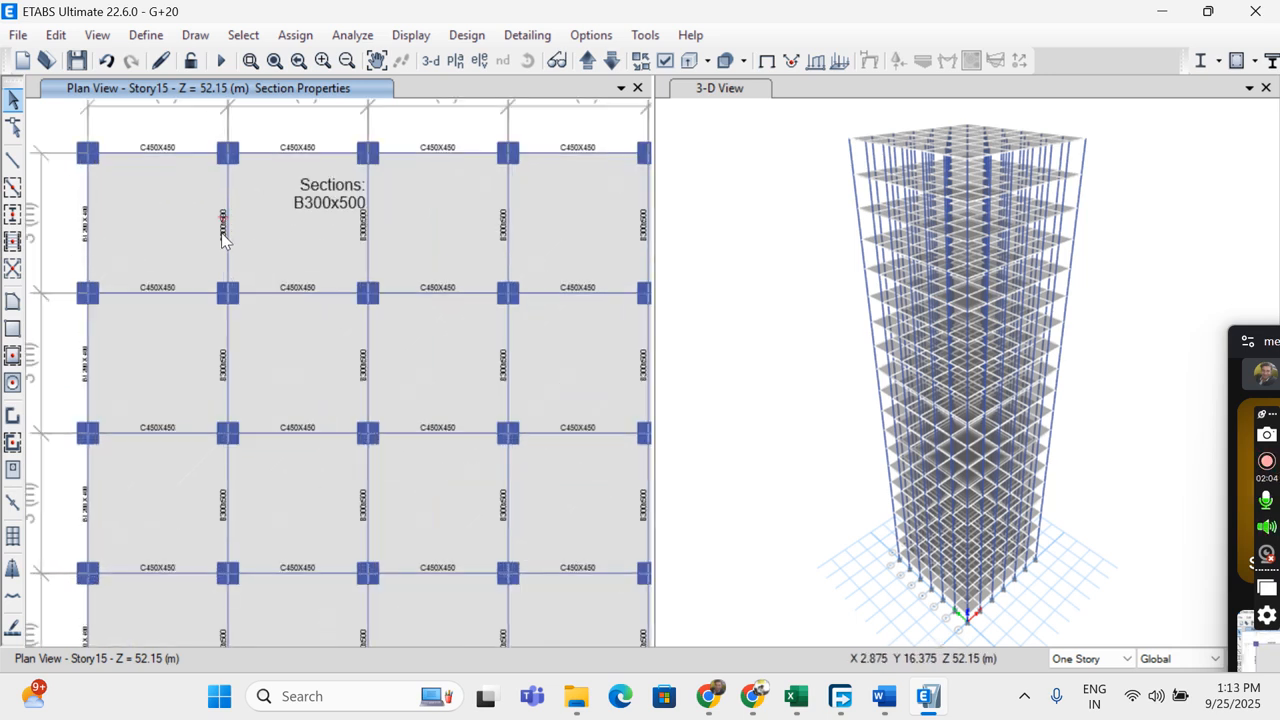
{"action": "scroll", "coordinate": [256, 234], "scroll_direction": "down", "scroll_amount": 3}
{"action": "left_click_drag", "start_coordinate": [134, 155], "coordinate": [604, 645]}
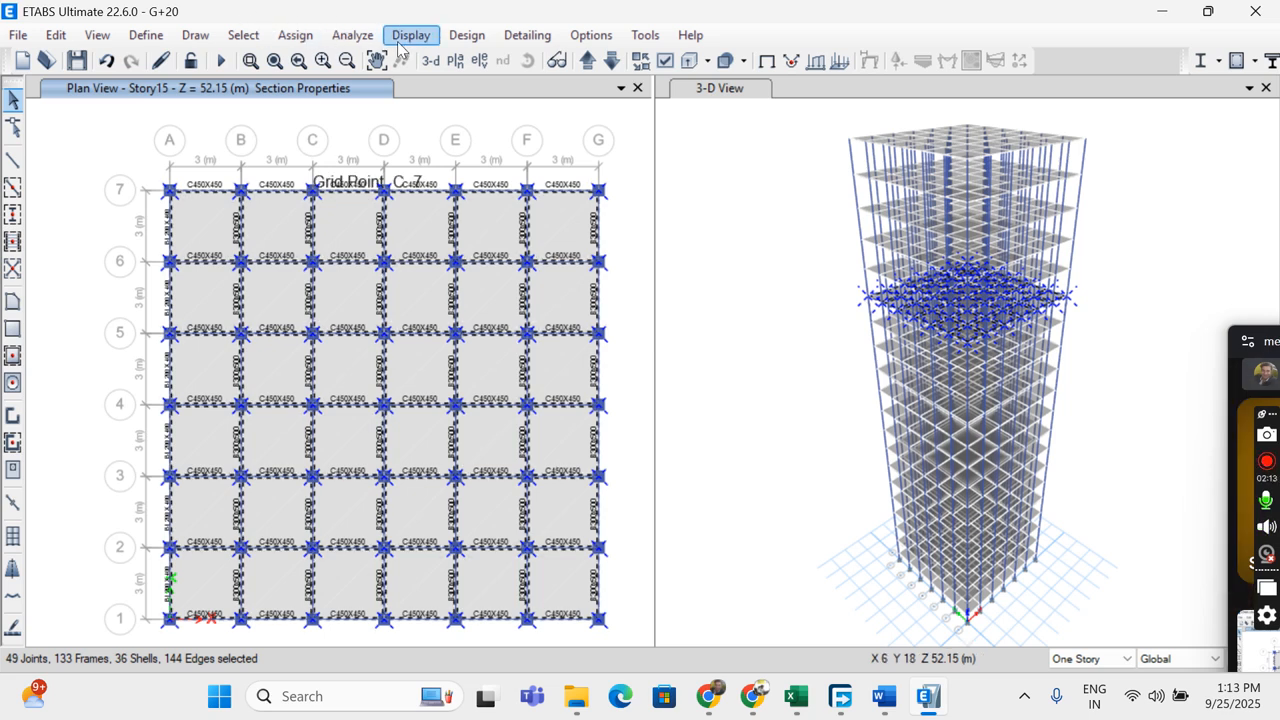
Assign the b 250X500 section property to the selected Story15 frames.
{"action": "left_click", "coordinate": [295, 35]}
{"action": "mouse_move", "coordinate": [323, 88]}
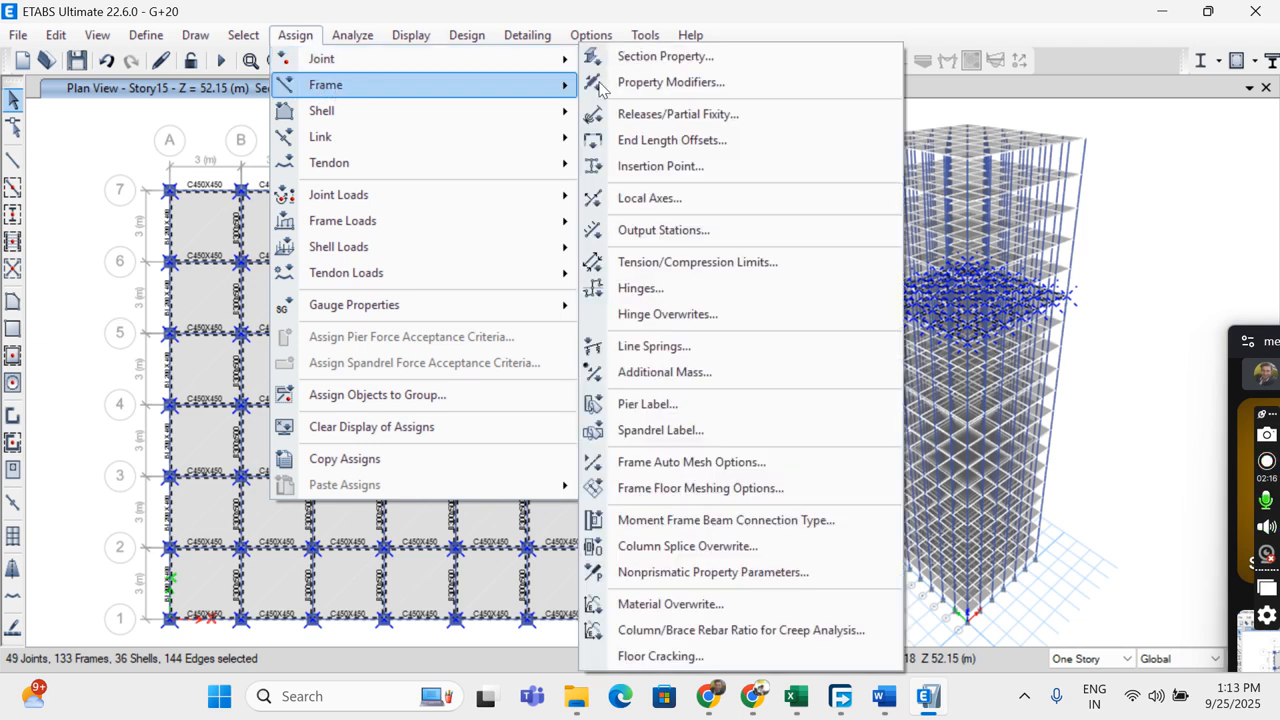
{"action": "left_click", "coordinate": [676, 56]}
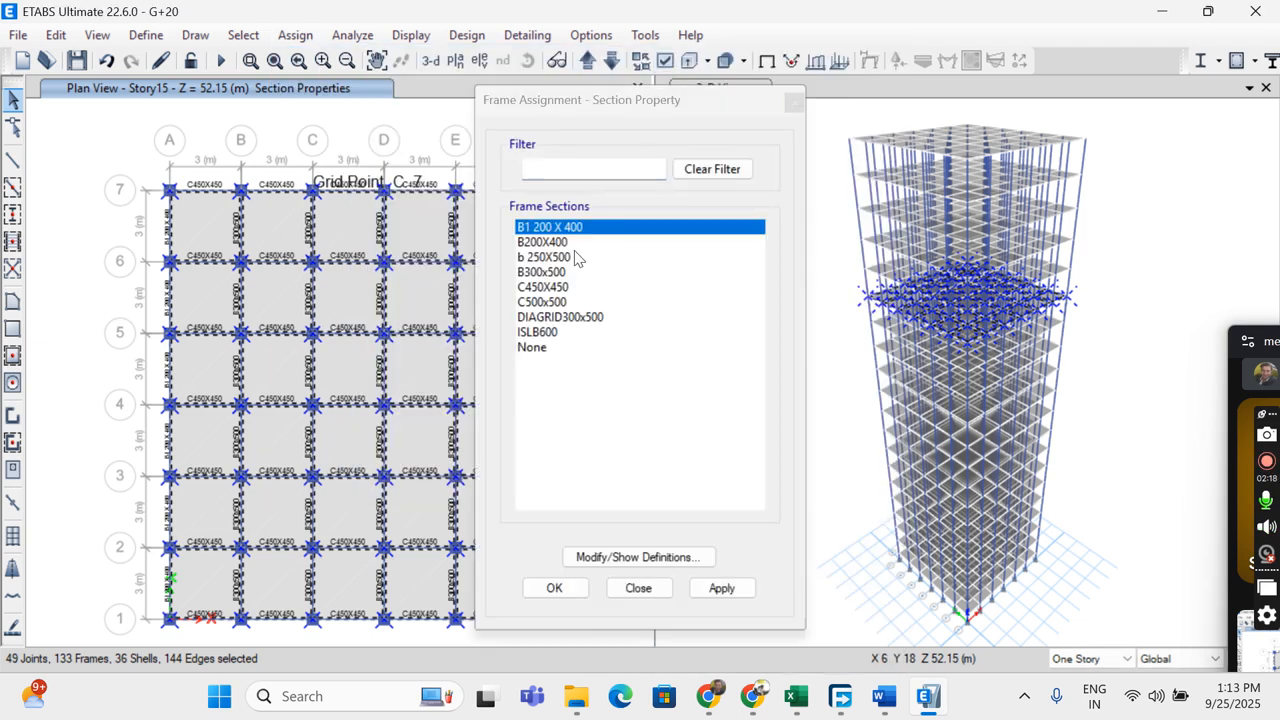
{"action": "left_click", "coordinate": [564, 259]}
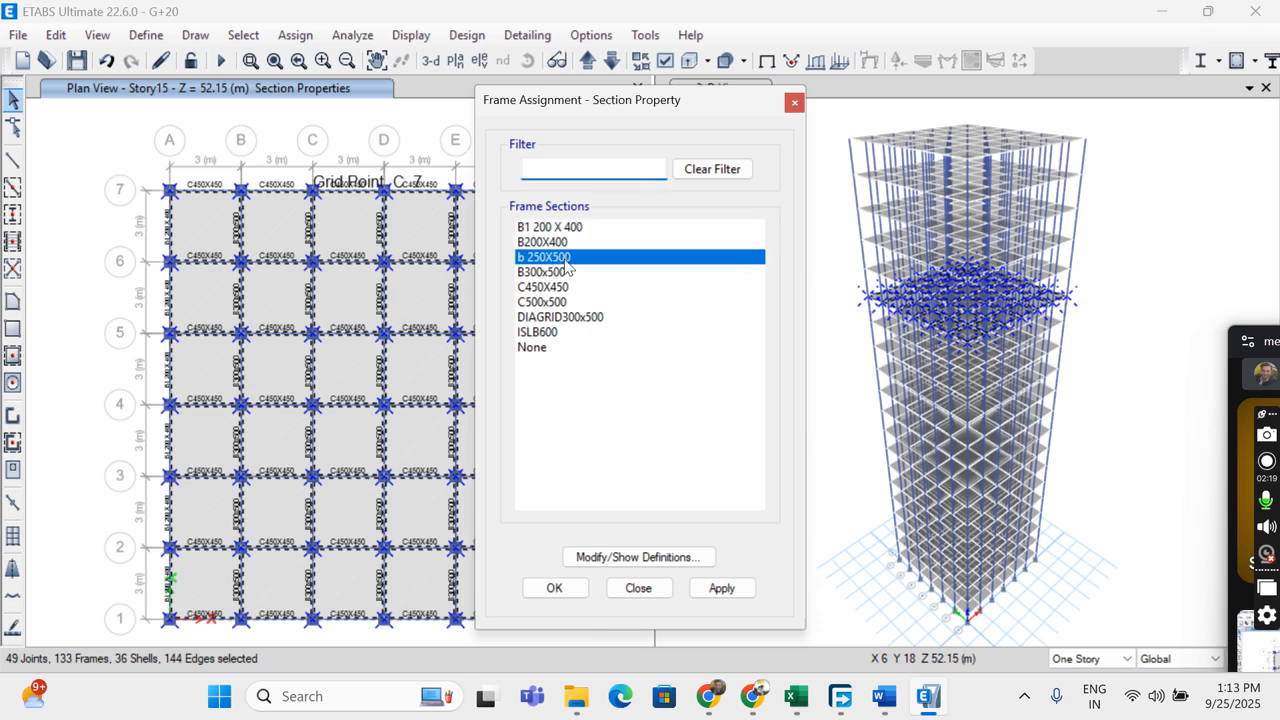
{"action": "left_click", "coordinate": [556, 590]}
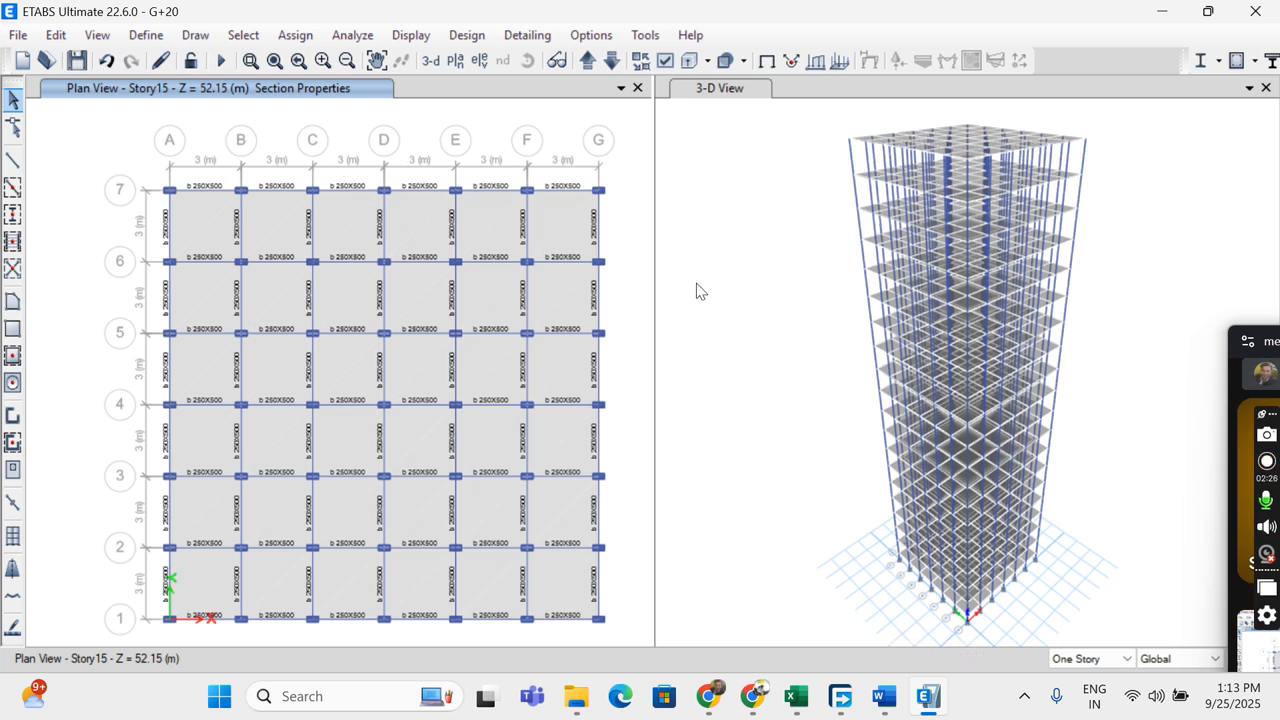
{"action": "left_click", "coordinate": [146, 35]}
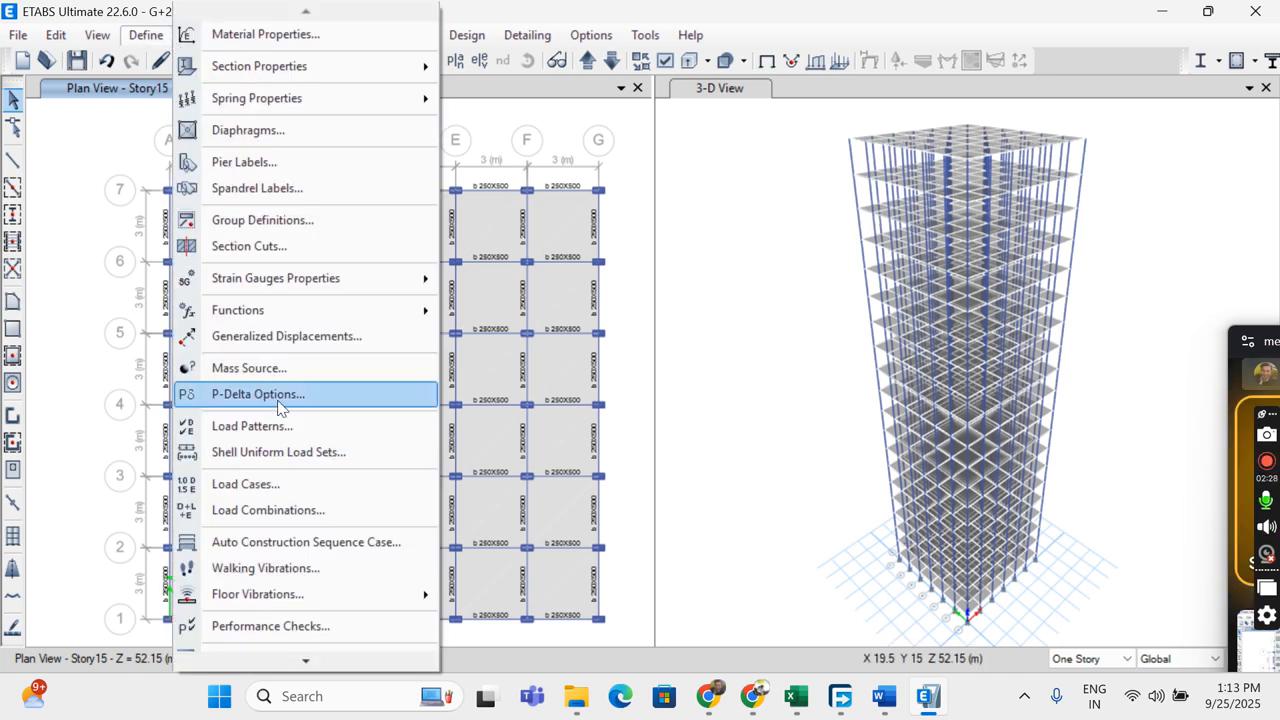
{"action": "mouse_move", "coordinate": [358, 320]}
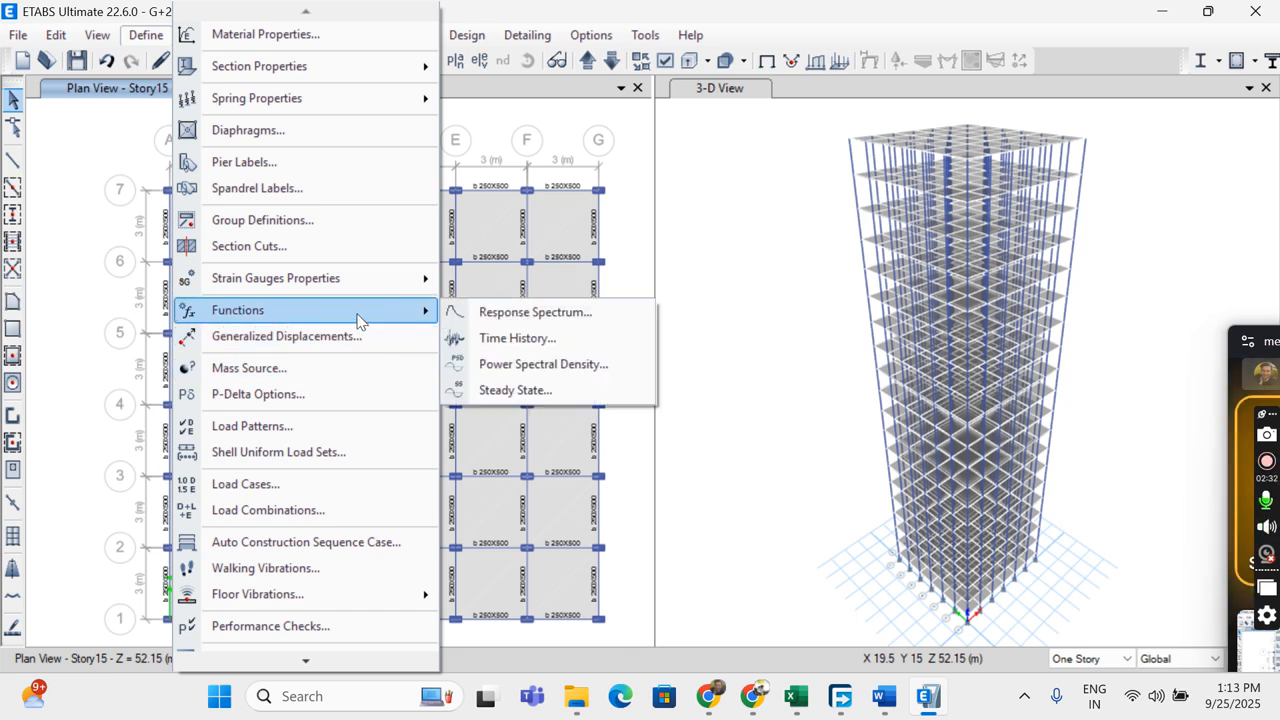
{"action": "left_click", "coordinate": [702, 201]}
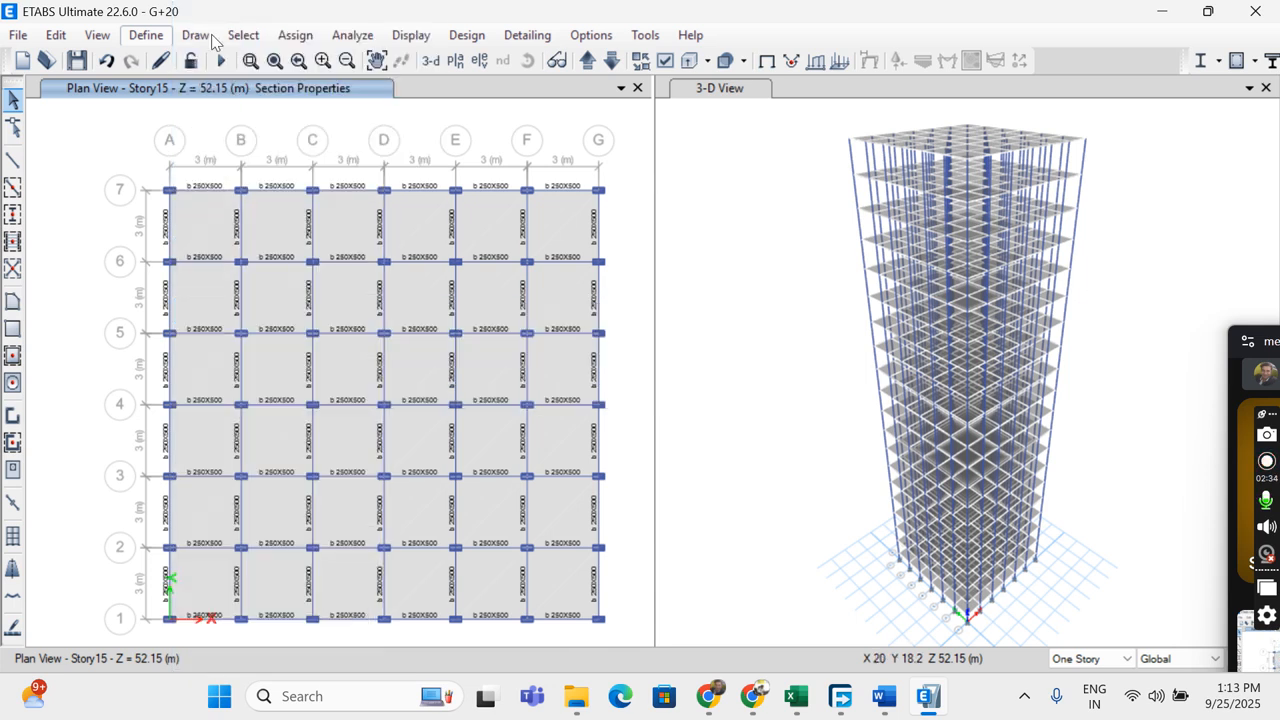
Start a new time history function of the From File type.
{"action": "left_click", "coordinate": [148, 37]}
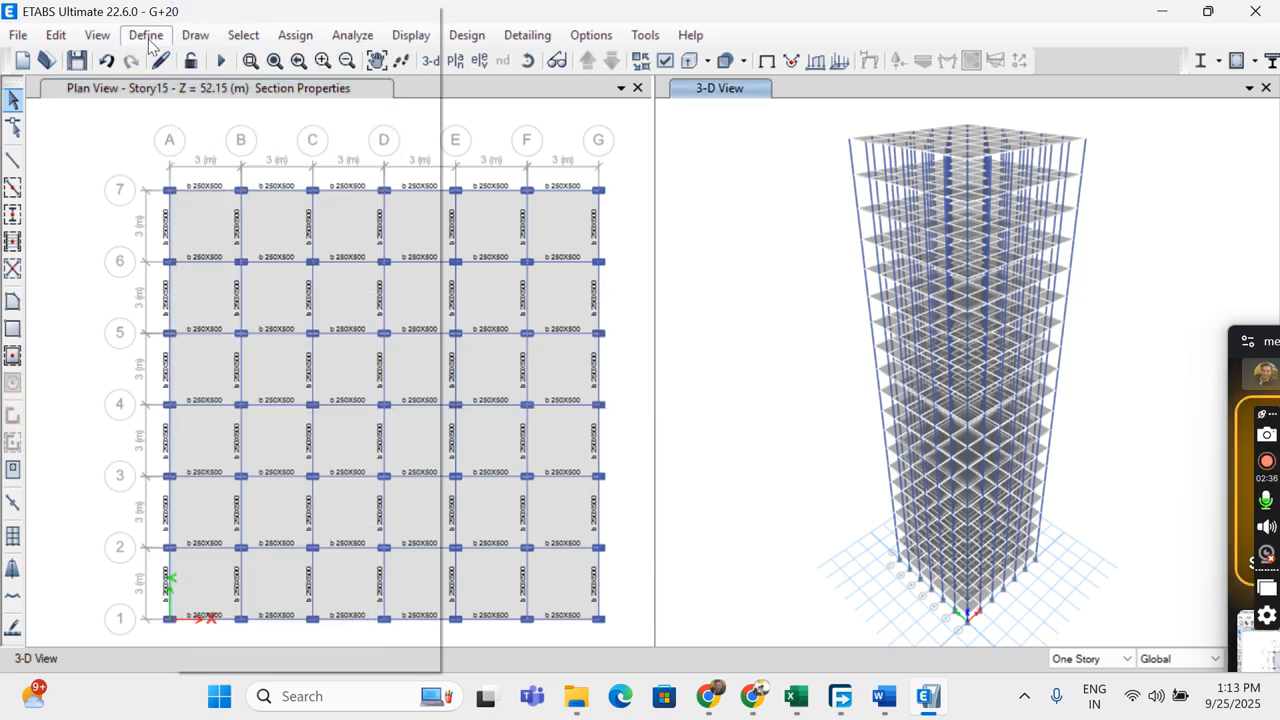
{"action": "mouse_move", "coordinate": [352, 308]}
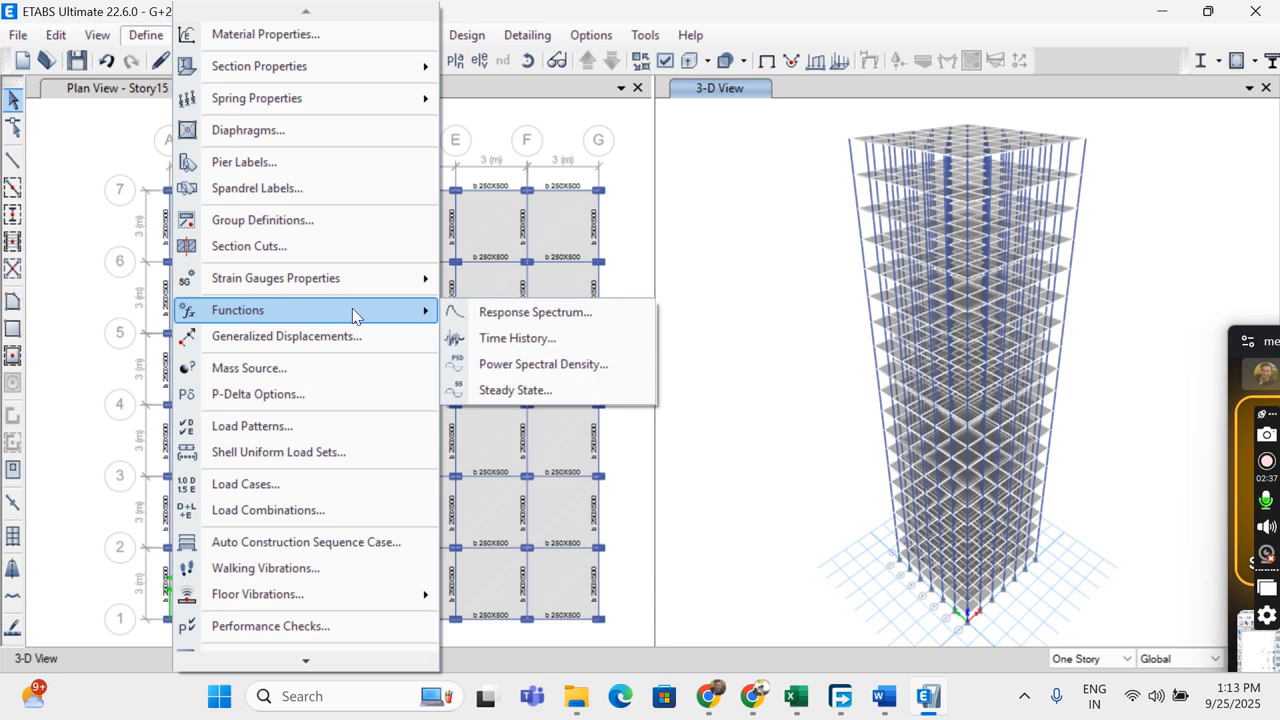
{"action": "left_click", "coordinate": [517, 338]}
{"action": "left_click", "coordinate": [720, 205]}
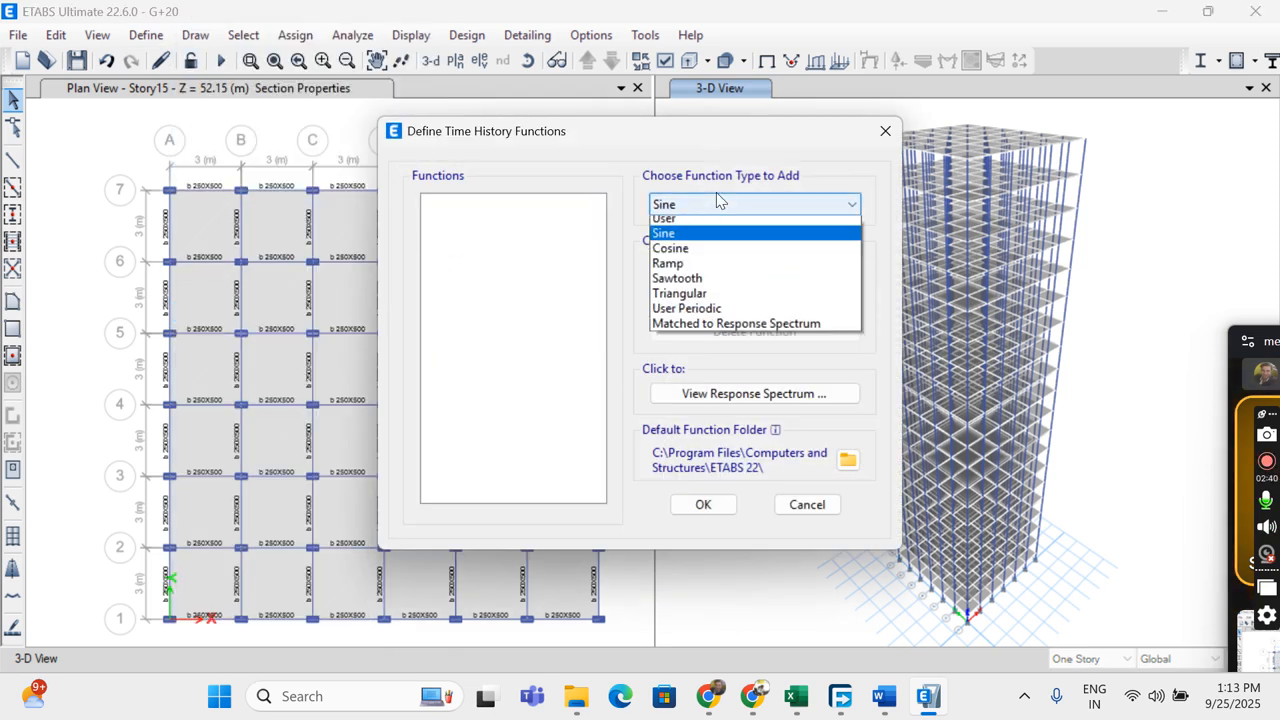
{"action": "left_click", "coordinate": [697, 240]}
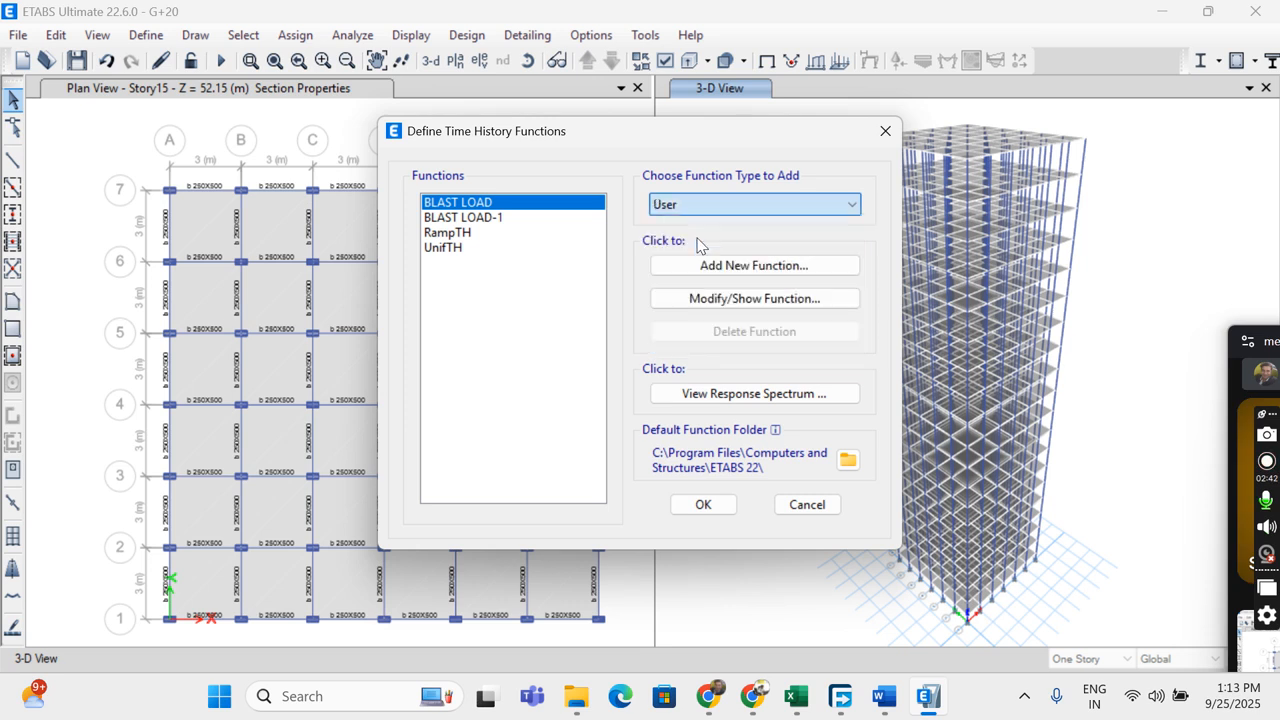
{"action": "left_click", "coordinate": [700, 205]}
{"action": "left_click", "coordinate": [700, 225]}
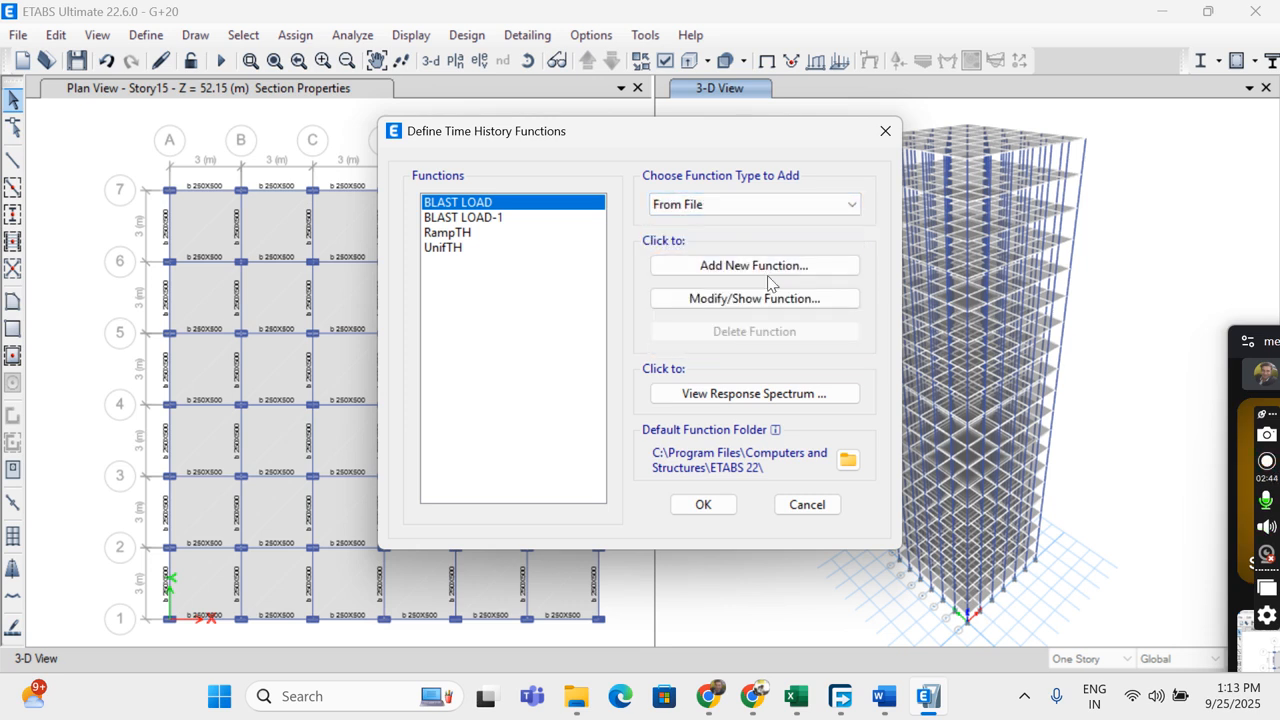
{"action": "left_click", "coordinate": [766, 265]}
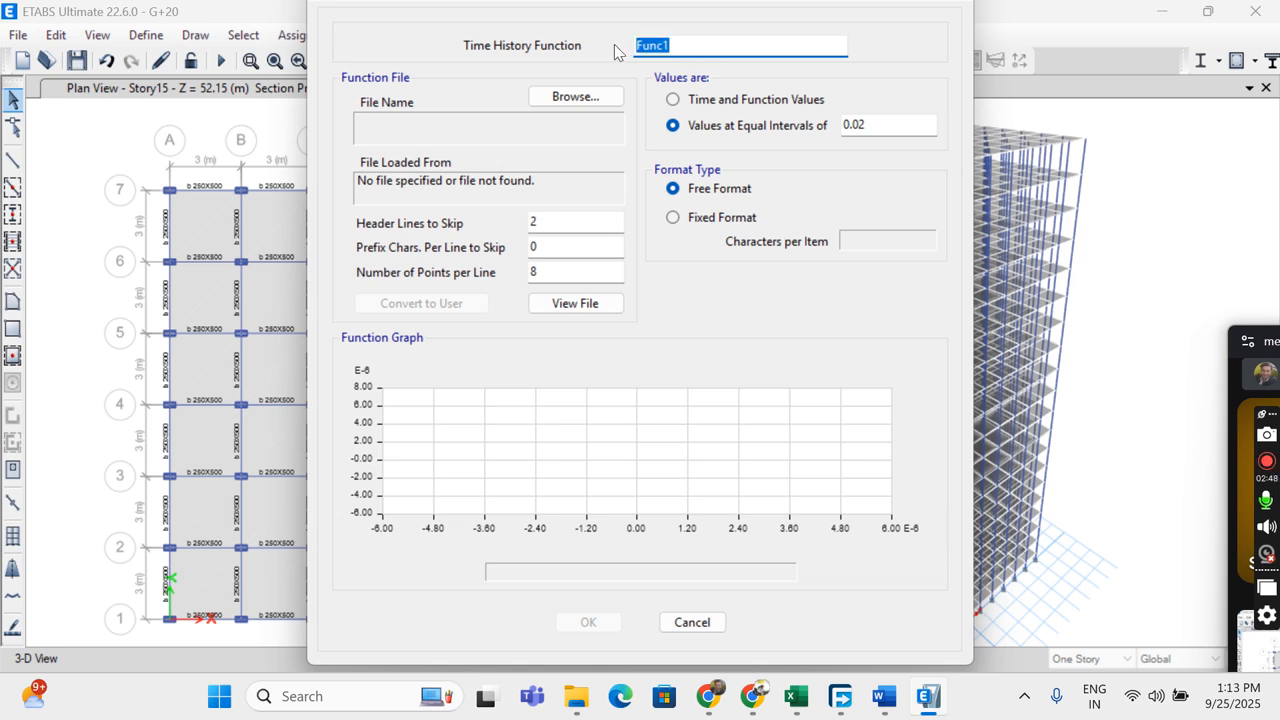
Load koyna_data from the Downloads folder as the time history function's data file and save the function definition.
{"action": "type", "text": "bh"}
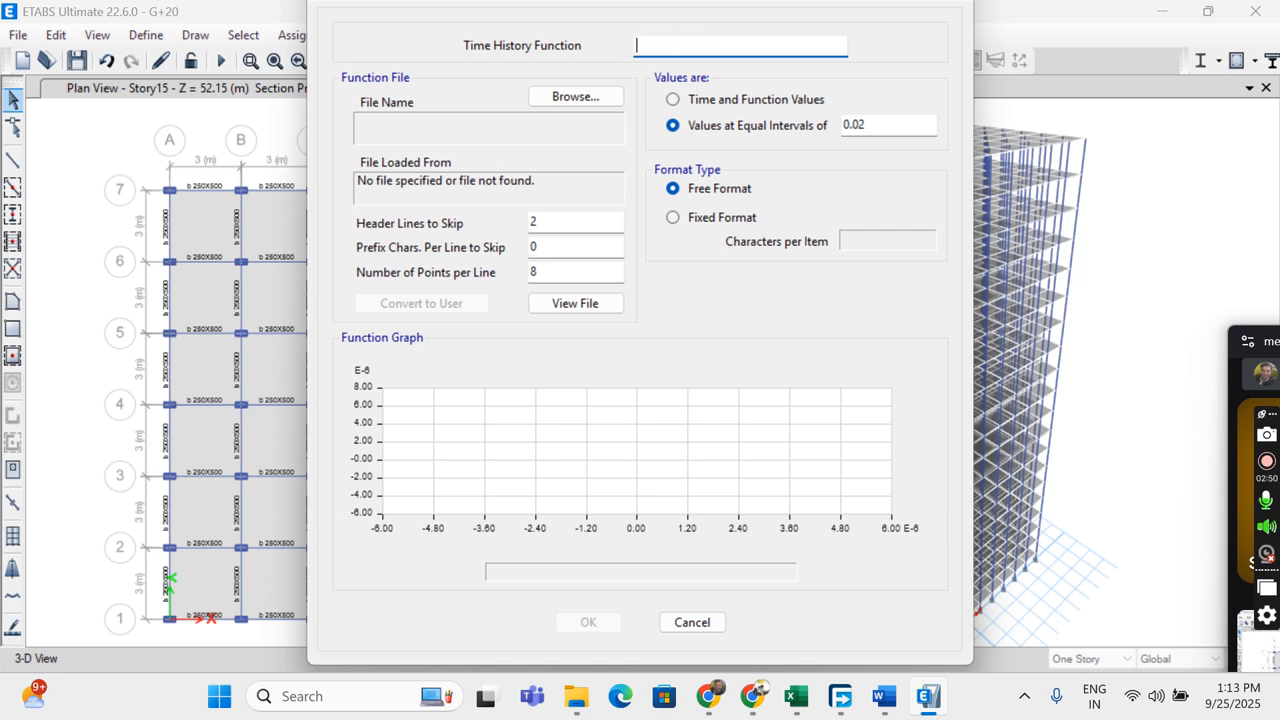
{"action": "key", "text": "BackSpace"}
{"action": "type", "text": "oyana"}
{"action": "left_click", "coordinate": [559, 103]}
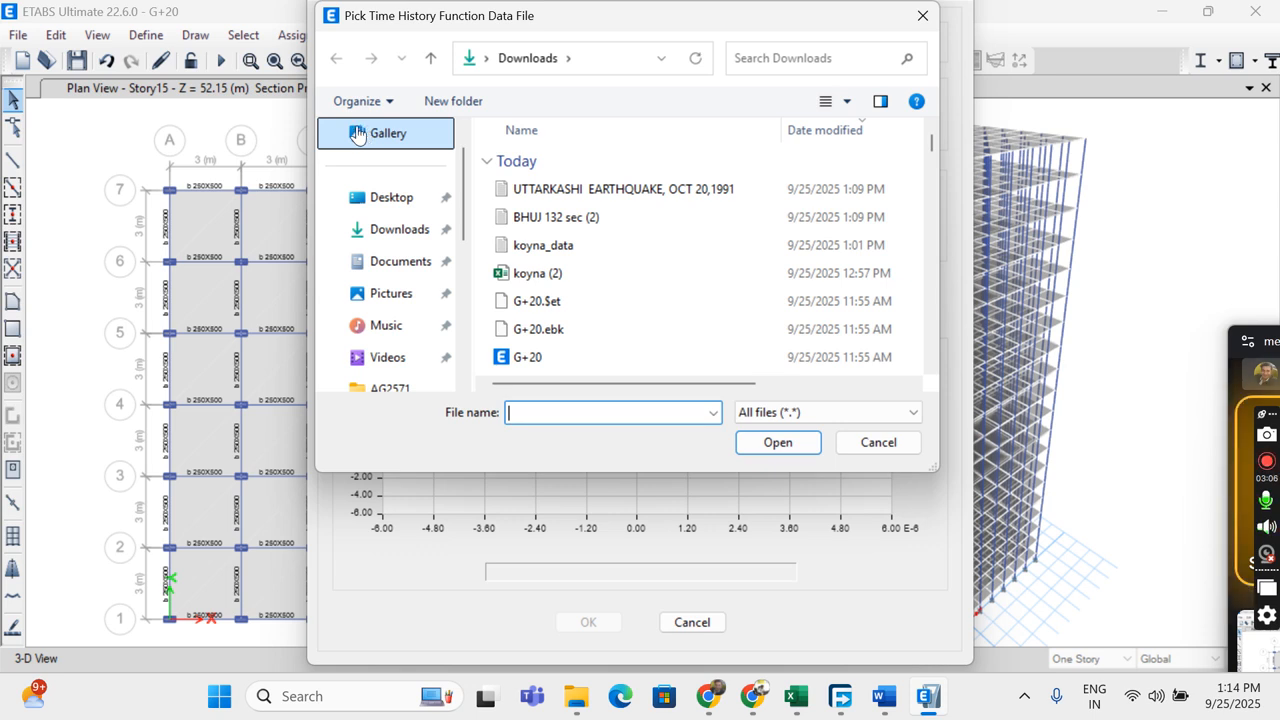
{"action": "left_click", "coordinate": [525, 194]}
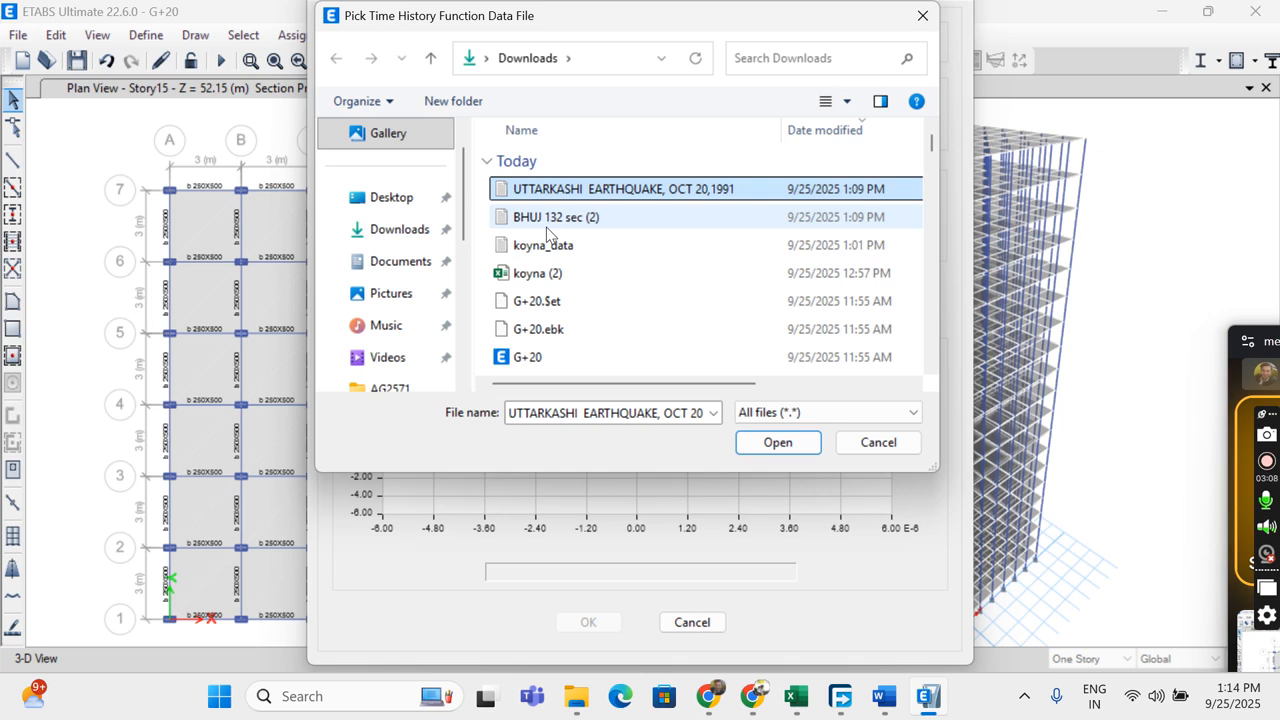
{"action": "left_click", "coordinate": [527, 245]}
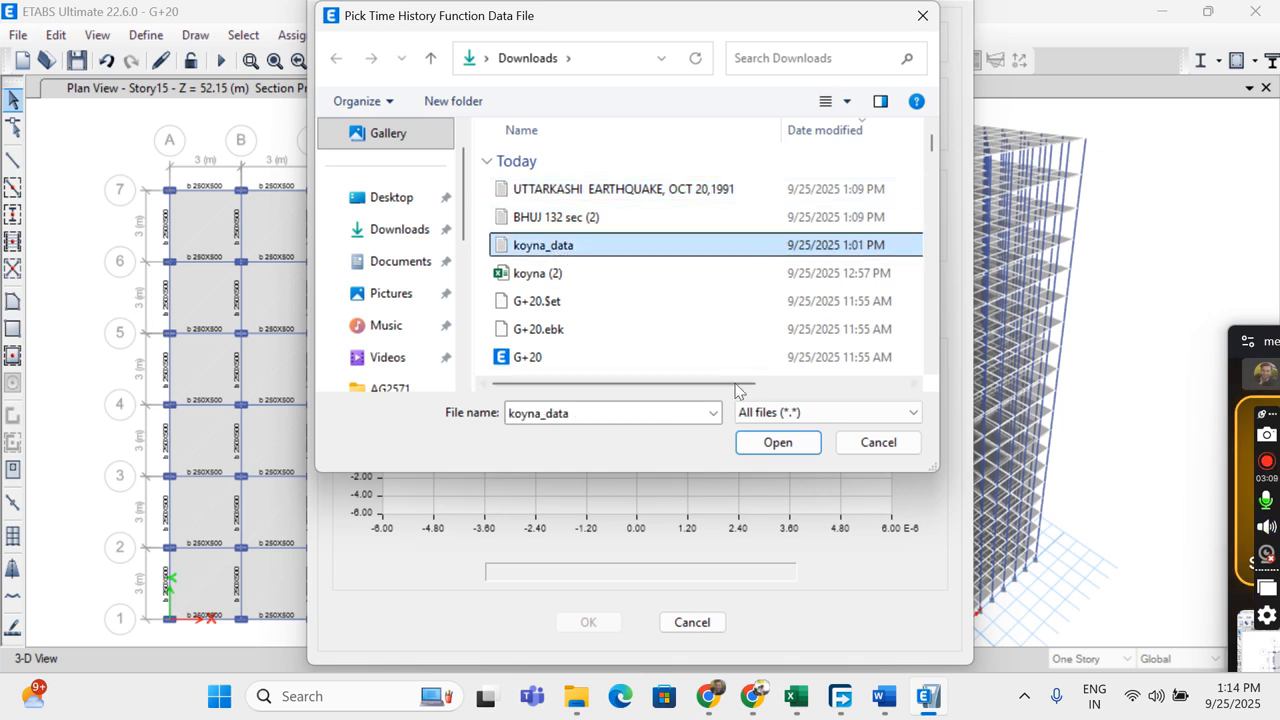
{"action": "left_click", "coordinate": [768, 447]}
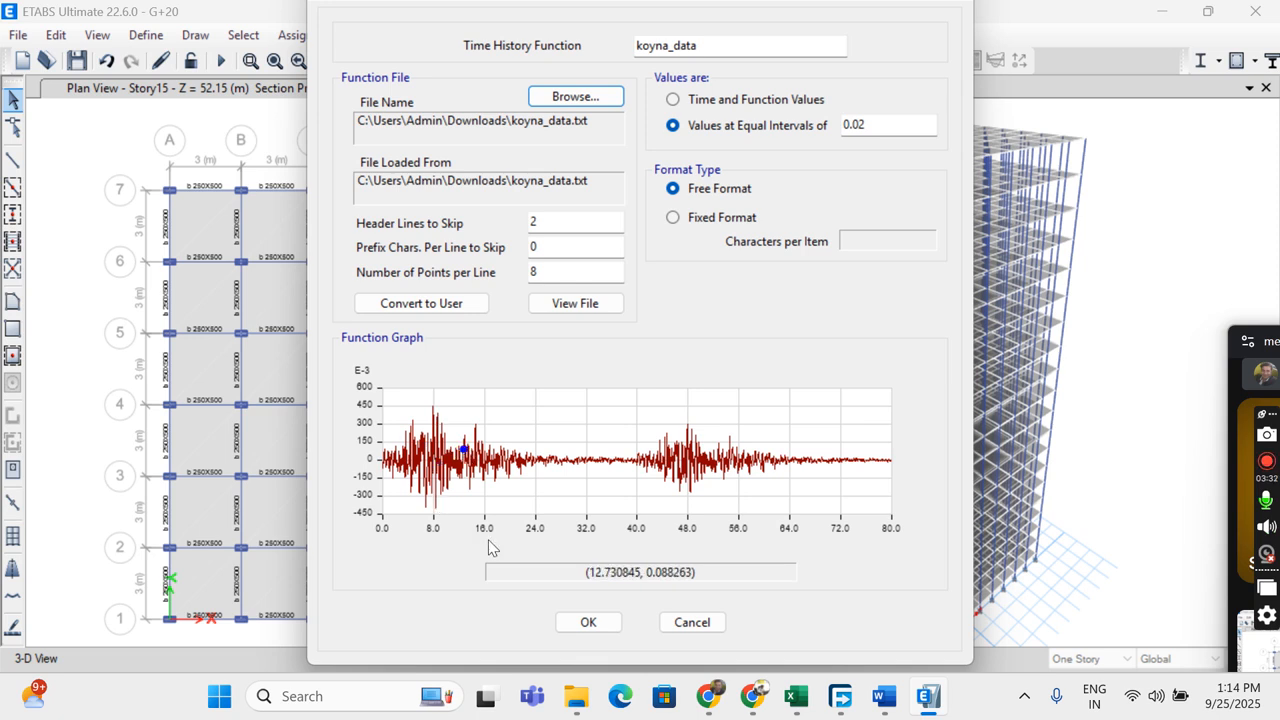
{"action": "left_click", "coordinate": [590, 625]}
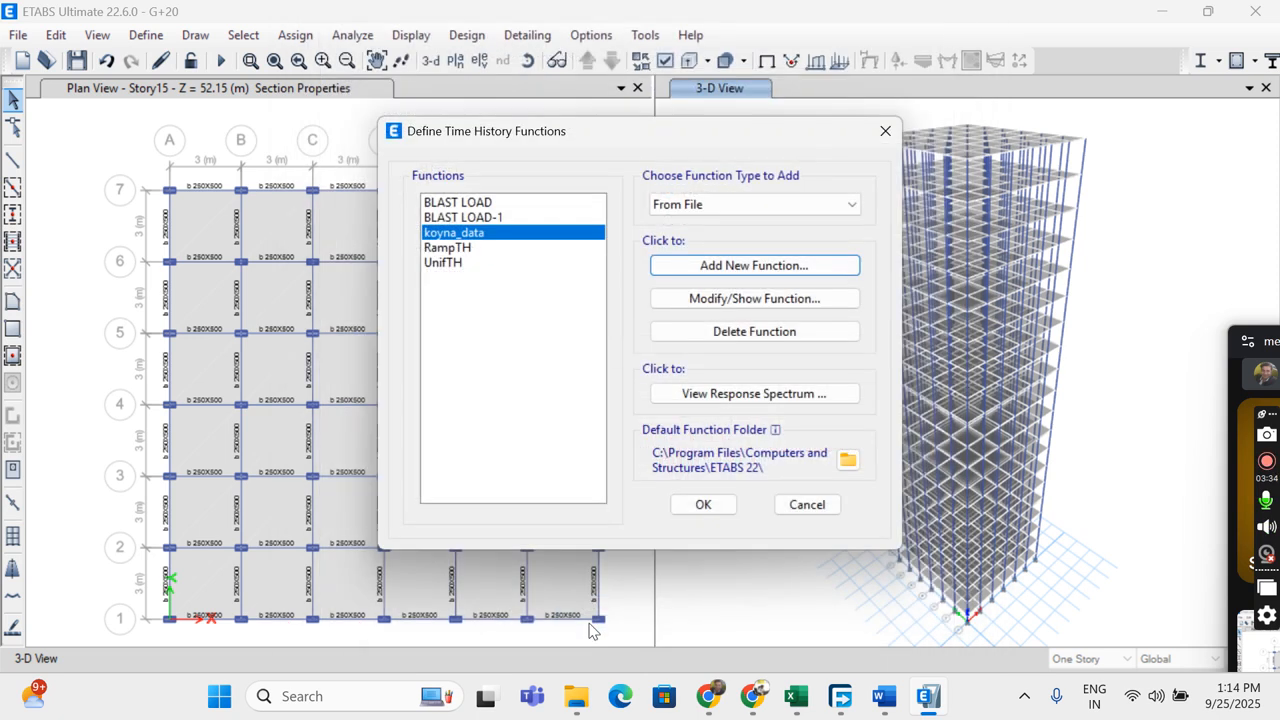
{"action": "left_click", "coordinate": [700, 505]}
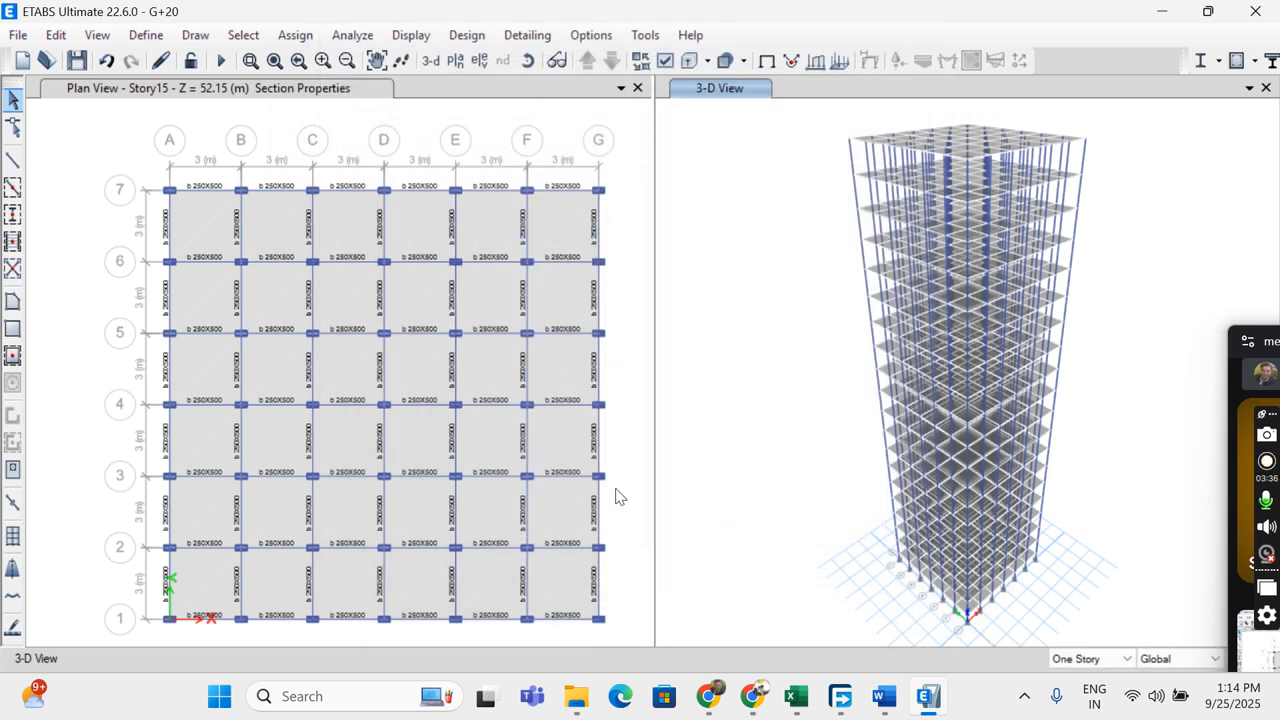
Add a new load case named KOYANA and set its type to Time History.
{"action": "left_click", "coordinate": [145, 35]}
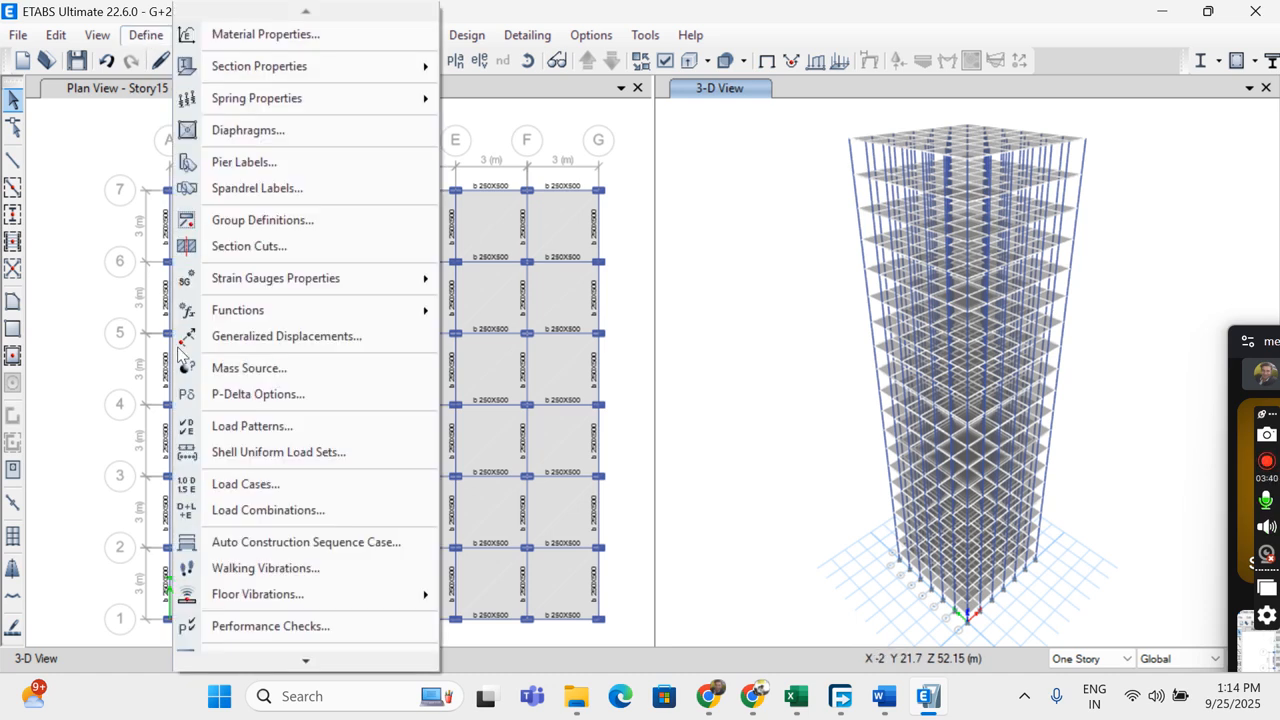
{"action": "left_click", "coordinate": [294, 485]}
{"action": "scroll", "coordinate": [455, 377], "scroll_direction": "down", "scroll_amount": 1}
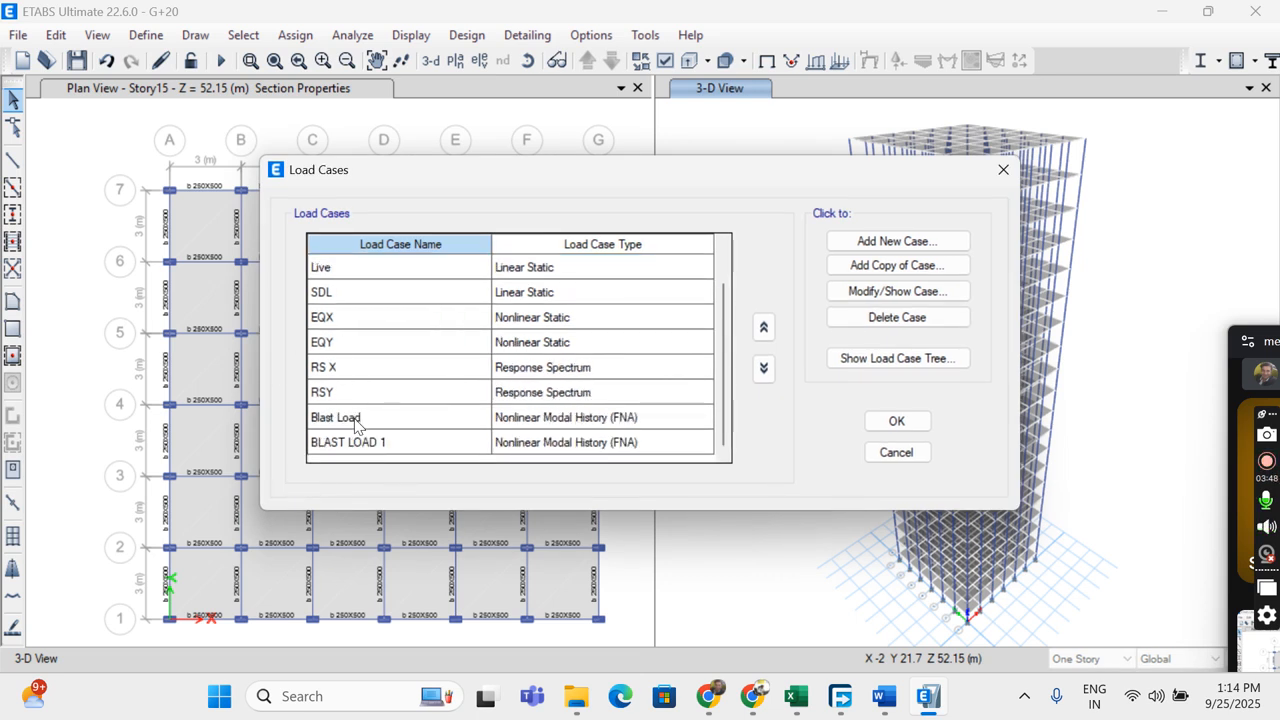
{"action": "scroll", "coordinate": [357, 420], "scroll_direction": "up", "scroll_amount": 1}
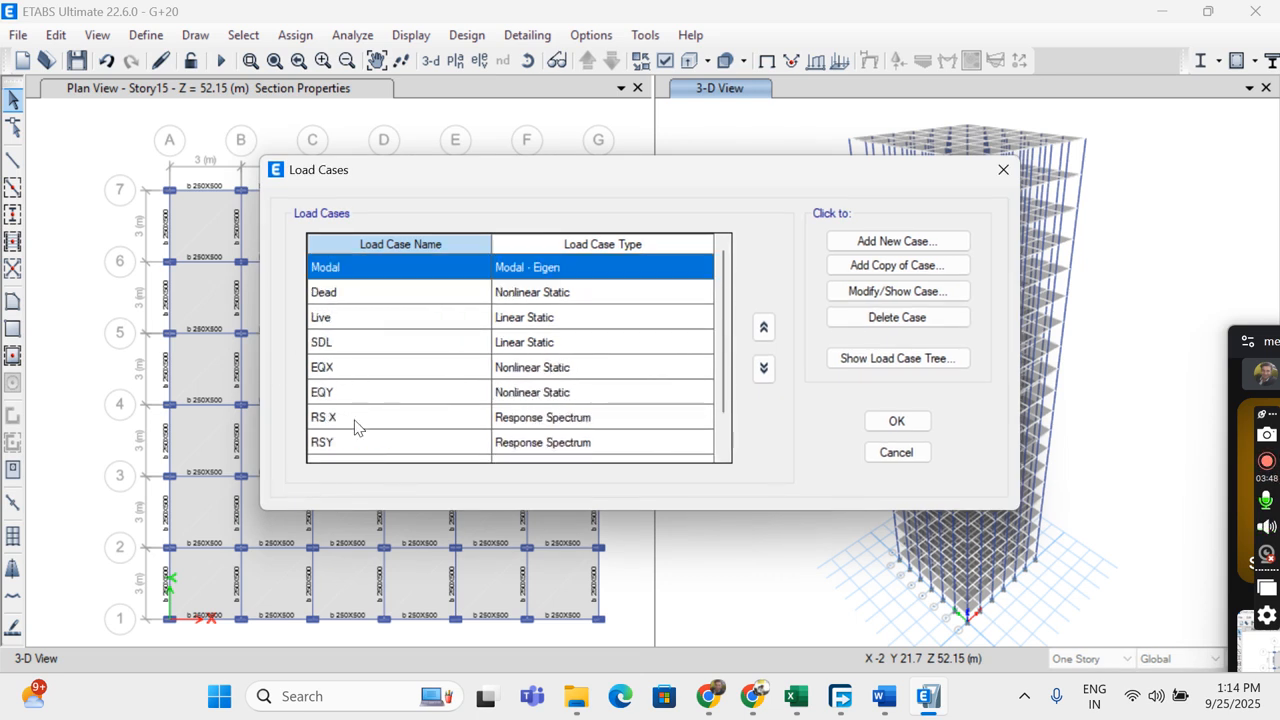
{"action": "left_click", "coordinate": [847, 242]}
{"action": "type", "text": "k"}
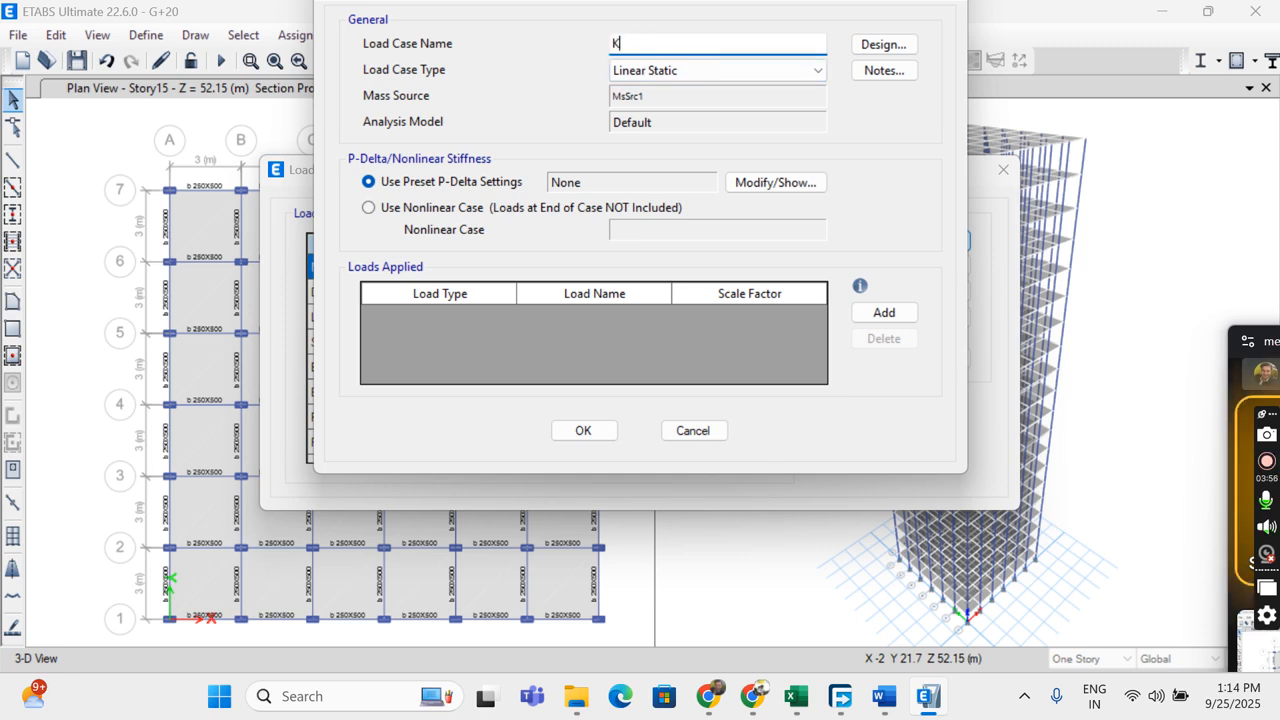
{"action": "type", "text": "OYANA"}
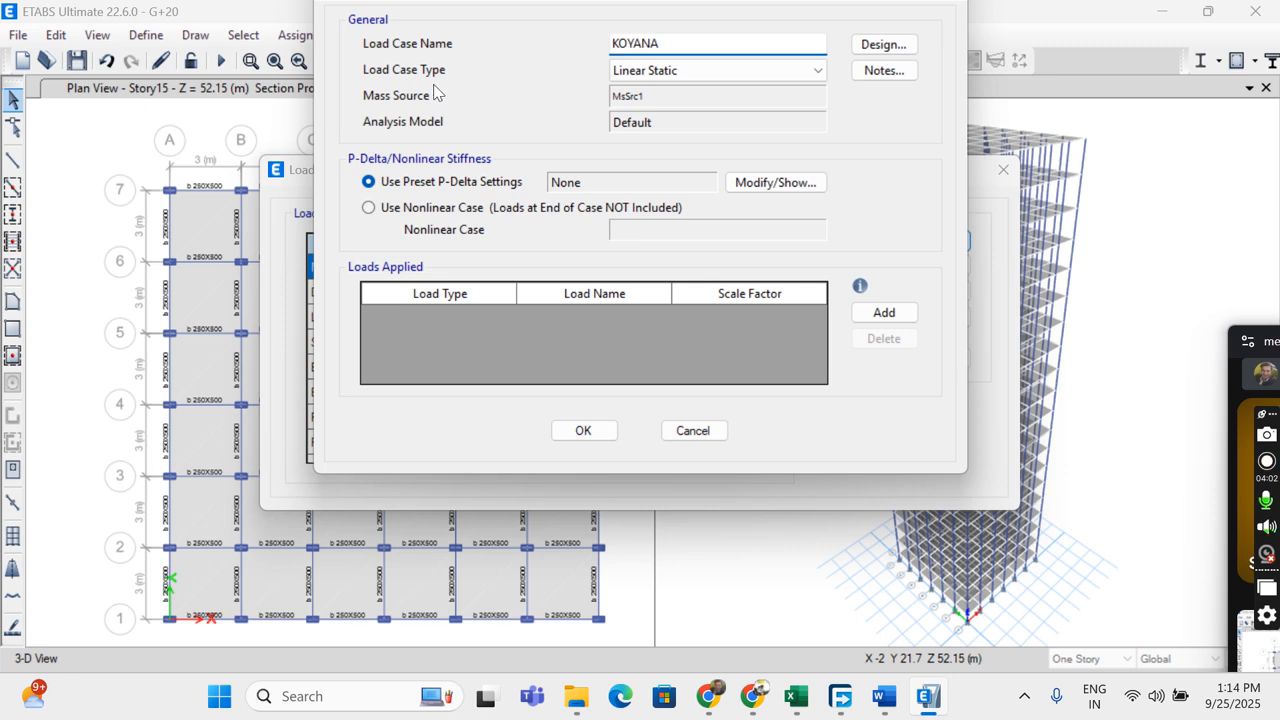
{"action": "left_click", "coordinate": [686, 72]}
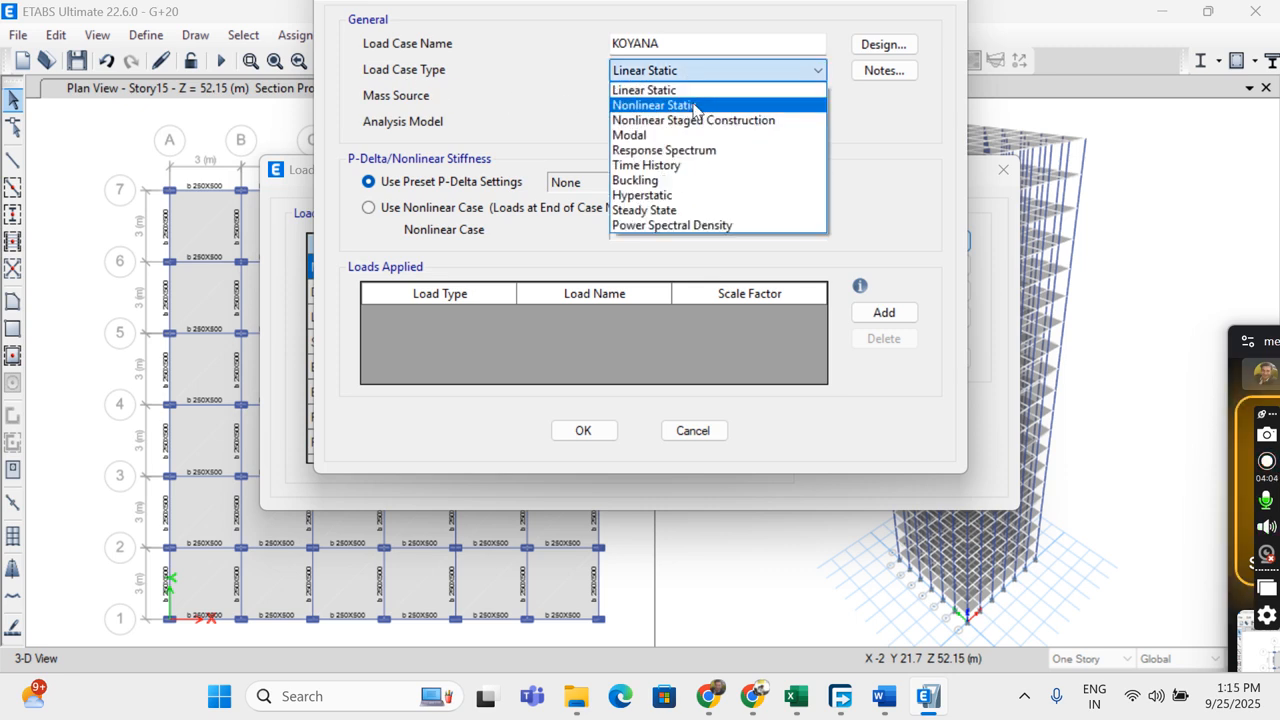
{"action": "left_click", "coordinate": [698, 165]}
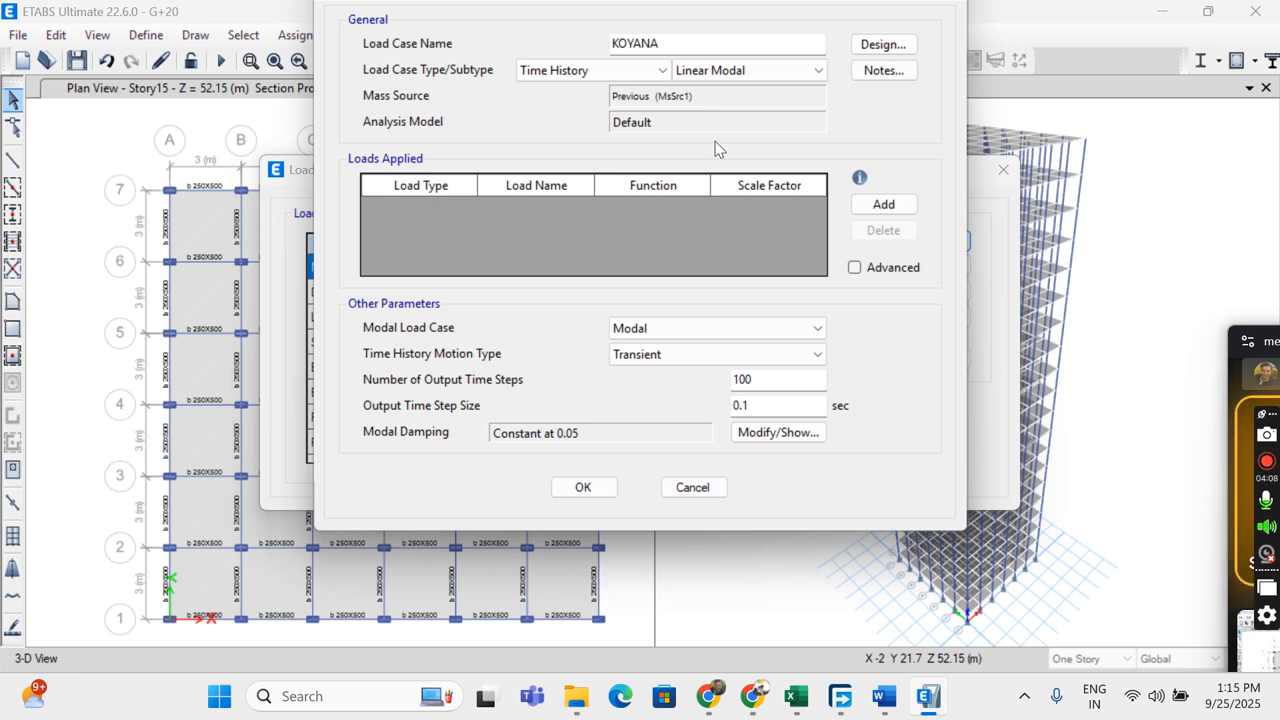
Apply an Acceleration load in direction U1 to the KOYANA case, using the koyna_data function.
{"action": "left_click", "coordinate": [884, 204]}
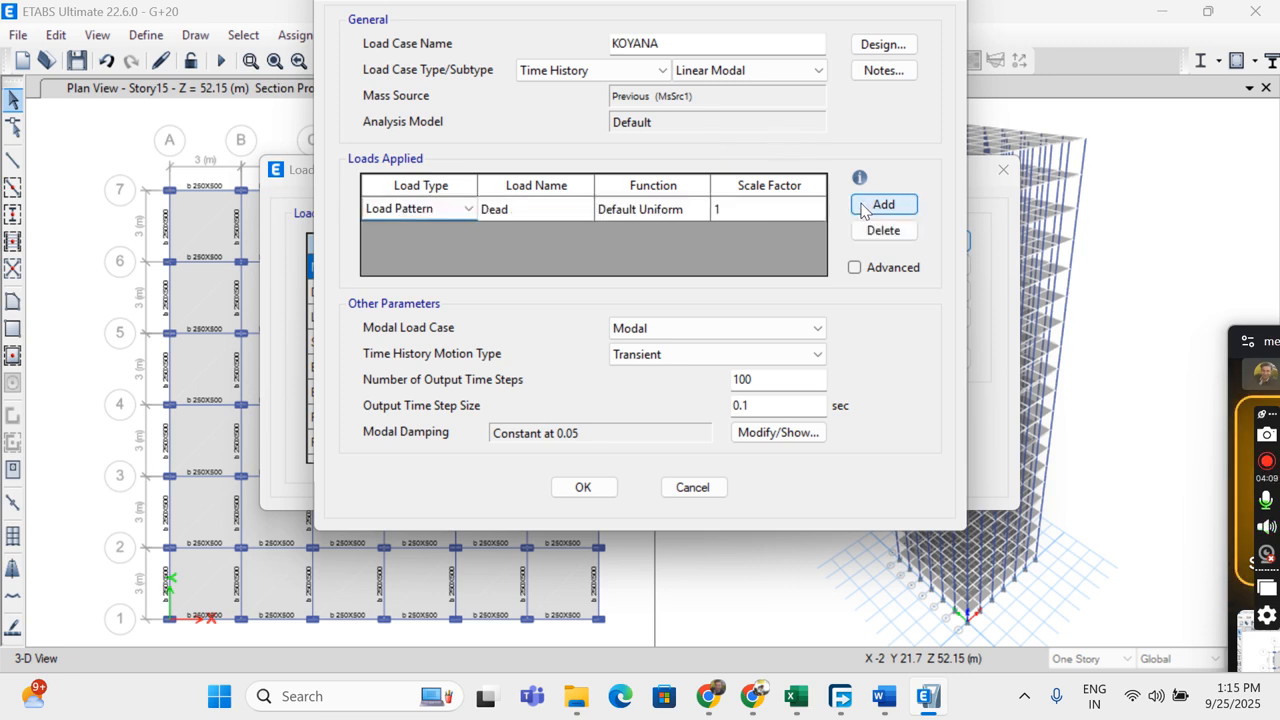
{"action": "left_click", "coordinate": [461, 211]}
{"action": "left_click", "coordinate": [440, 243]}
{"action": "left_click", "coordinate": [524, 210]}
{"action": "left_click", "coordinate": [524, 210]}
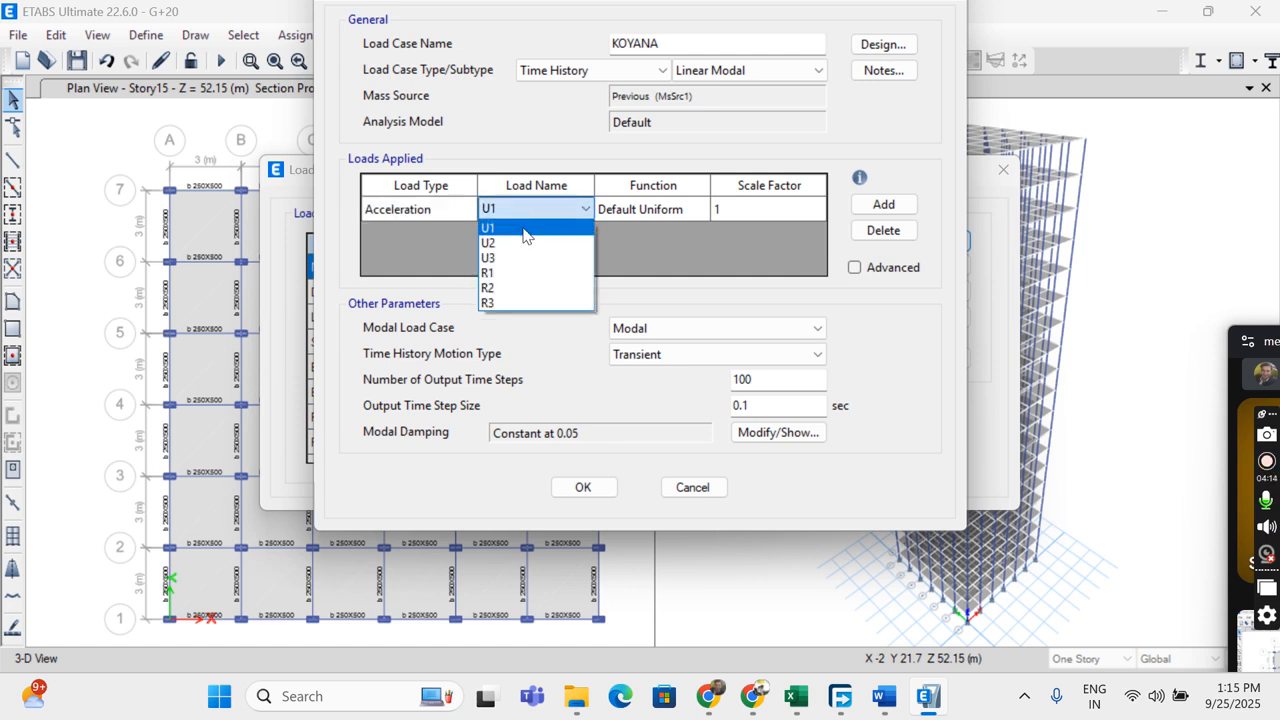
{"action": "left_click", "coordinate": [522, 228]}
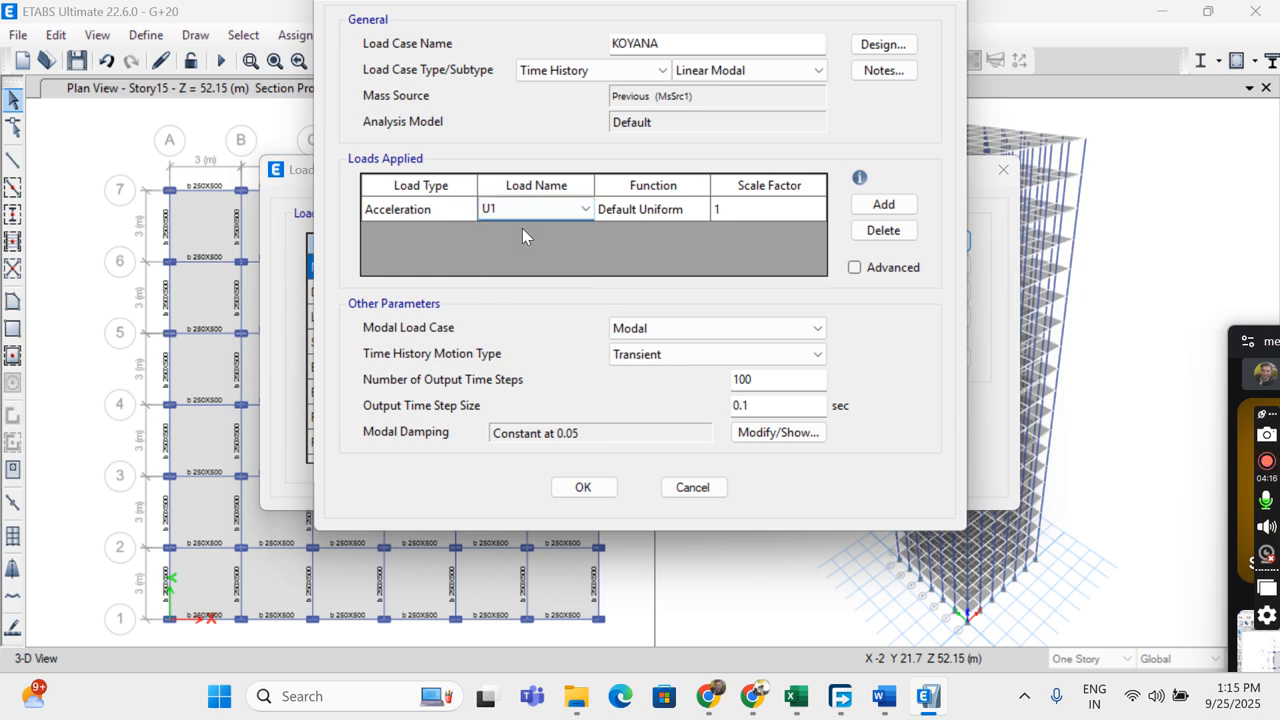
{"action": "left_click", "coordinate": [656, 220]}
{"action": "left_click", "coordinate": [655, 220]}
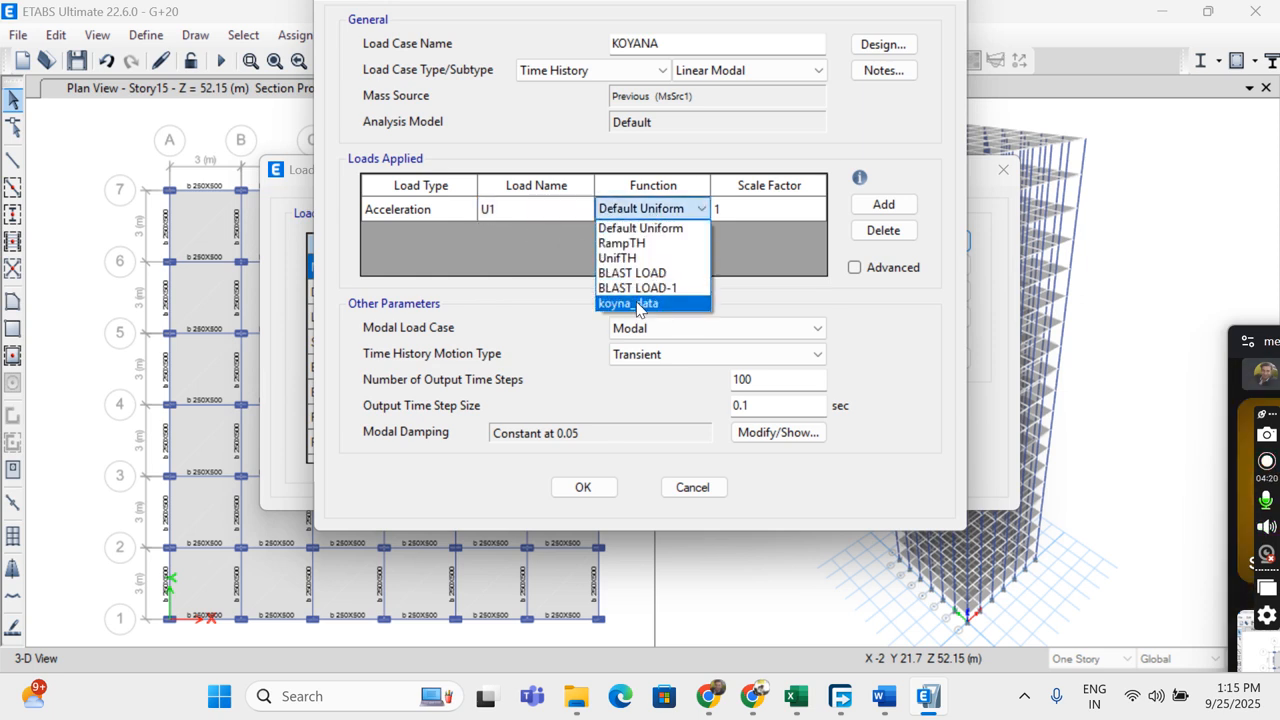
{"action": "left_click", "coordinate": [640, 303]}
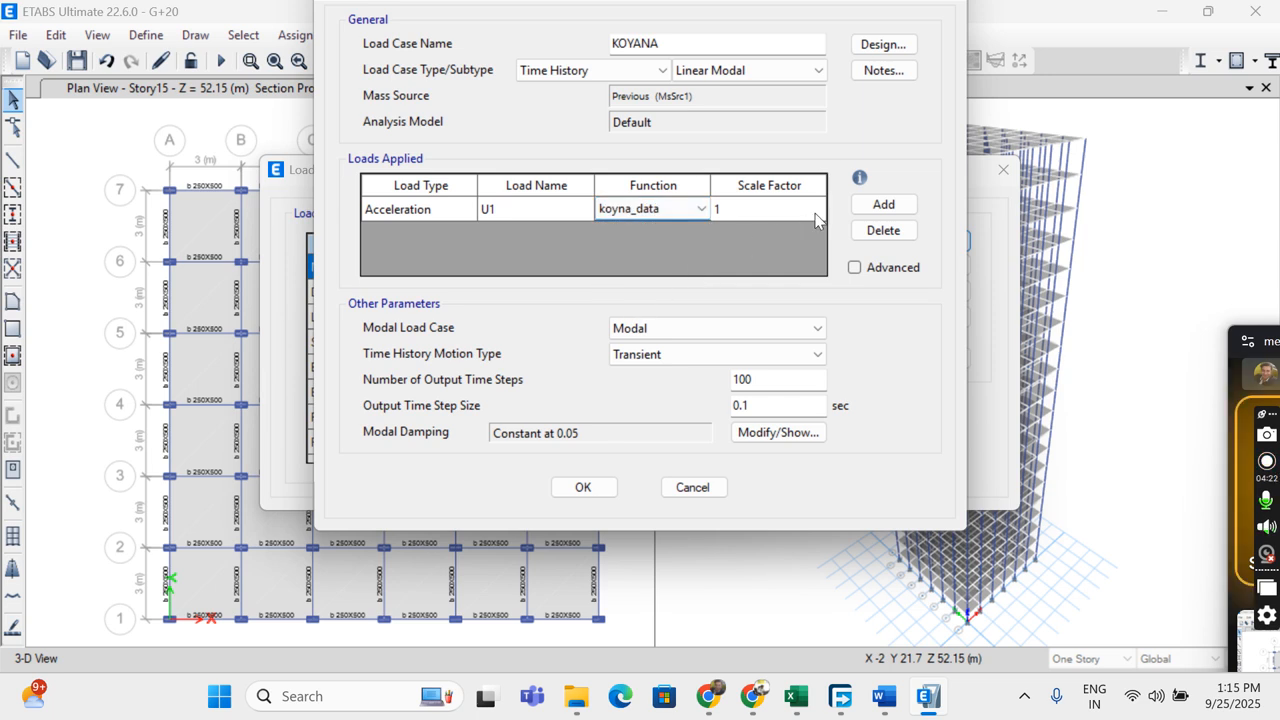
Set the KOYANA case's number of output time steps to 1000 and save the load case.
{"action": "left_click", "coordinate": [783, 380]}
{"action": "type", "text": "0"}
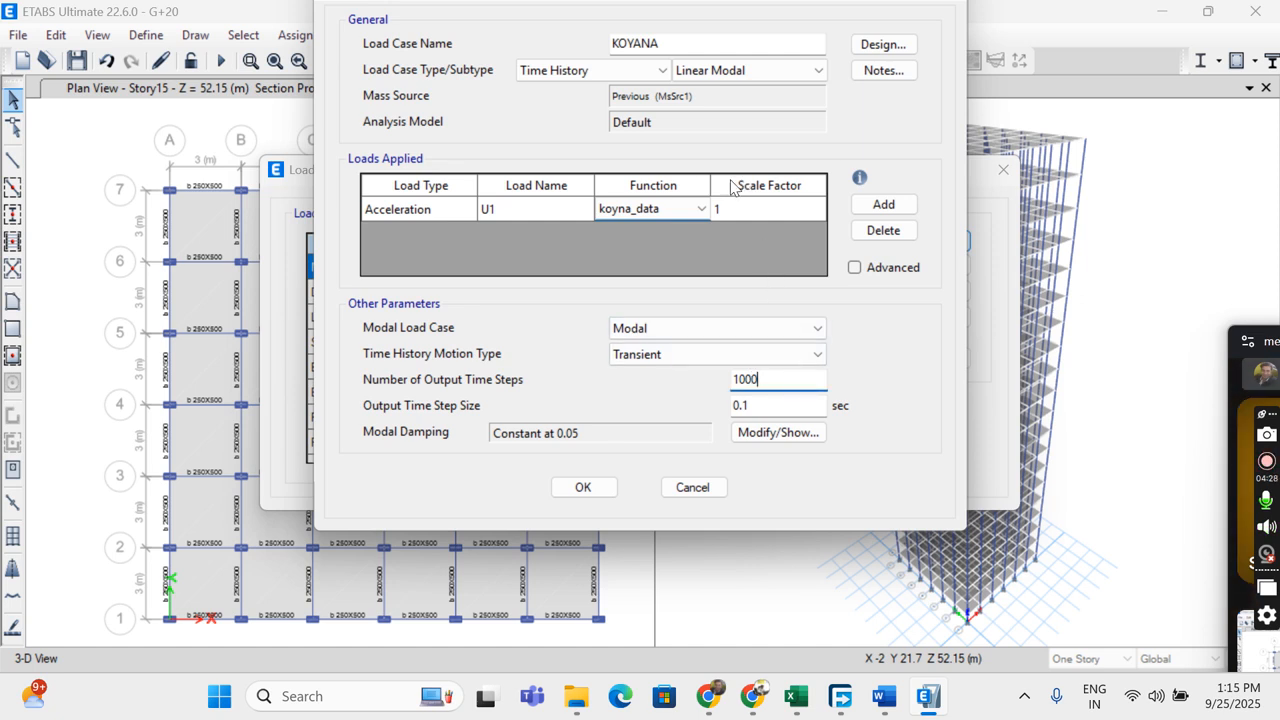
{"action": "left_click", "coordinate": [605, 484]}
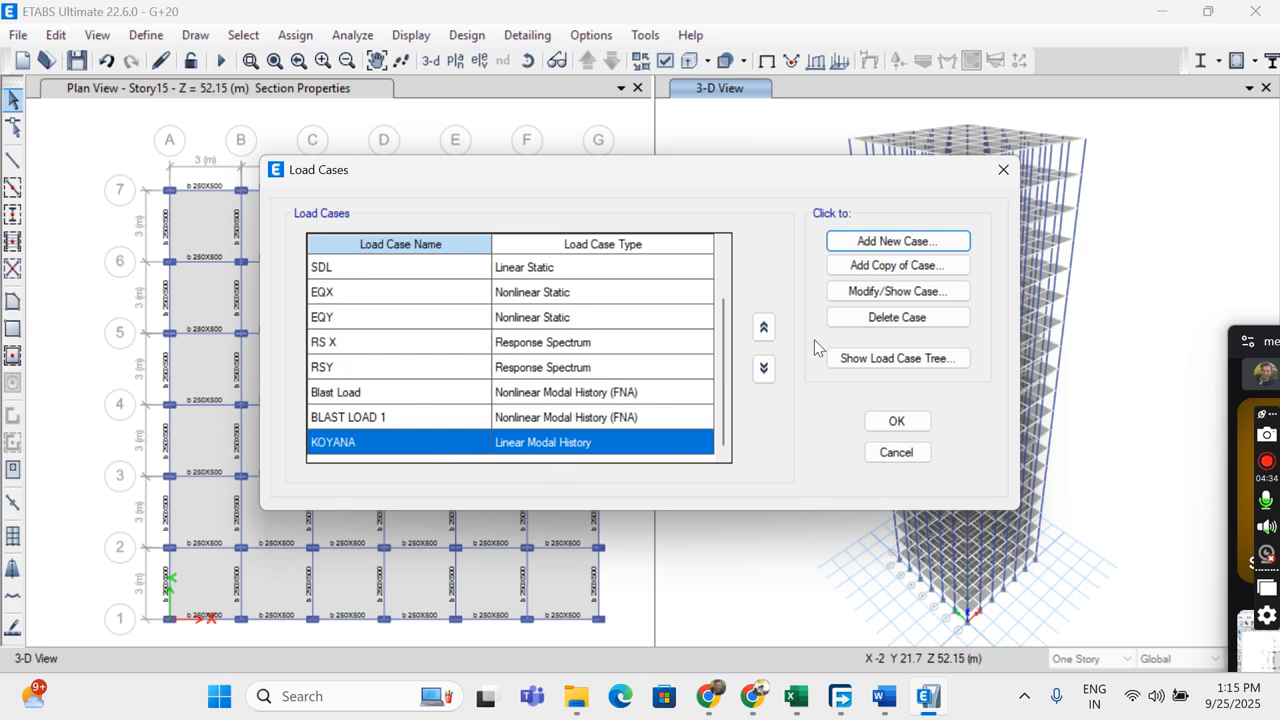
Change the KOYANA load case subtype to Nonlinear Modal (FNA) and save the load case definitions.
{"action": "left_click", "coordinate": [869, 299]}
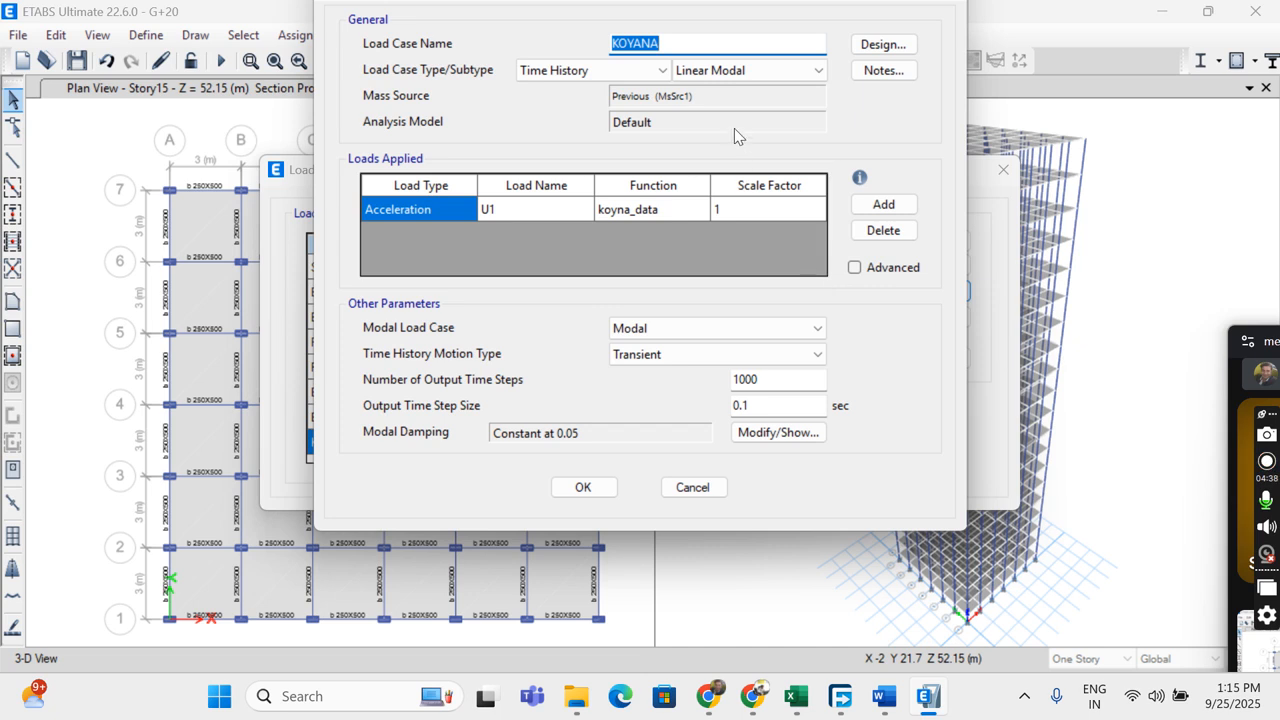
{"action": "left_click", "coordinate": [714, 72]}
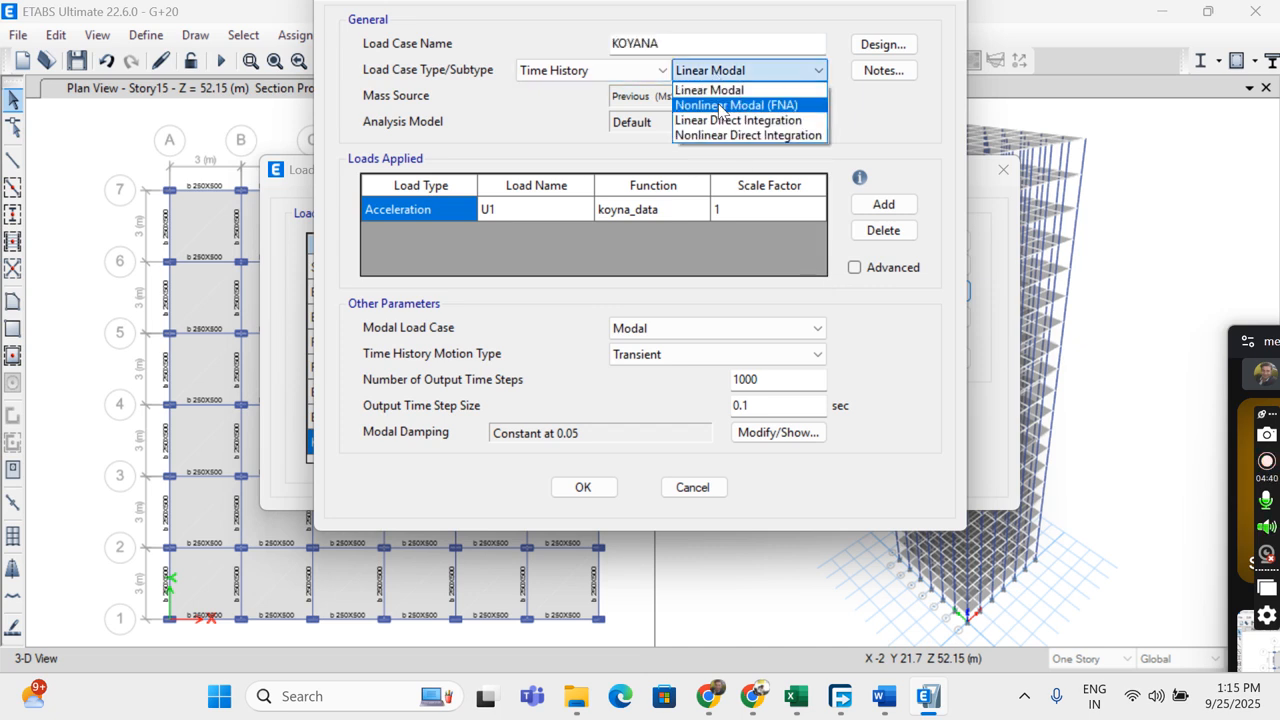
{"action": "left_click", "coordinate": [718, 100]}
{"action": "left_click", "coordinate": [583, 595]}
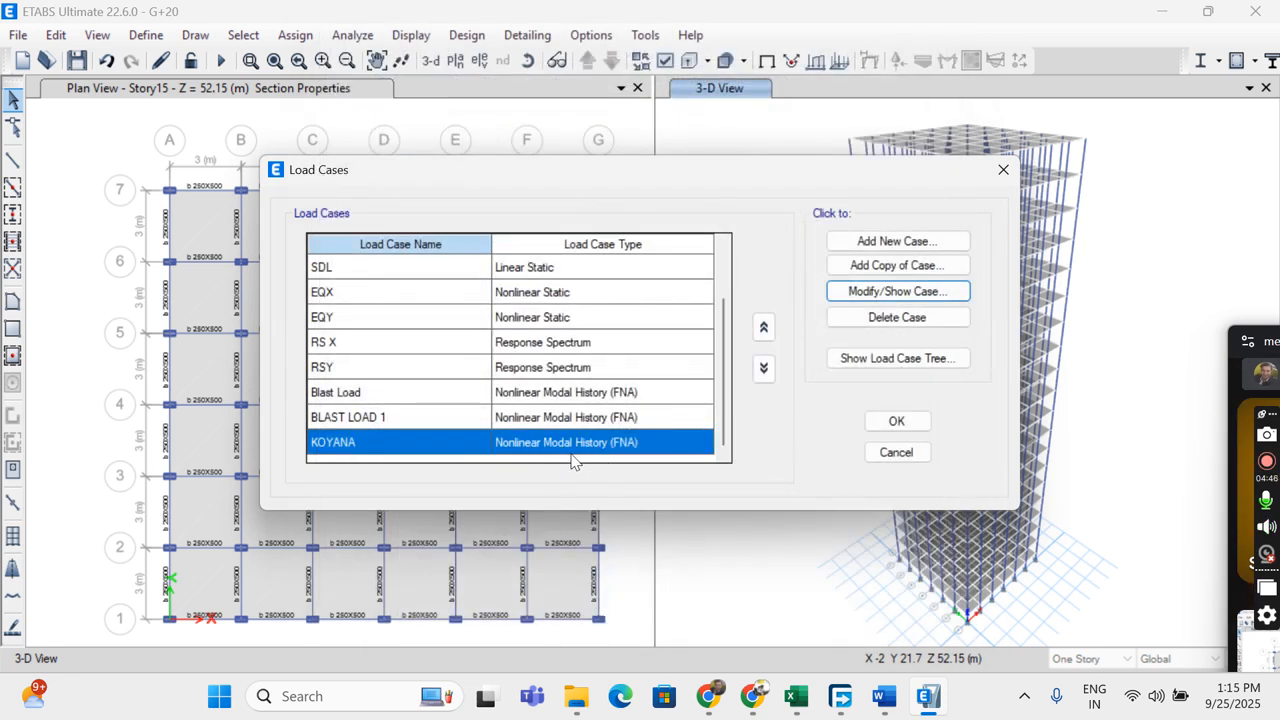
{"action": "left_click", "coordinate": [896, 421]}
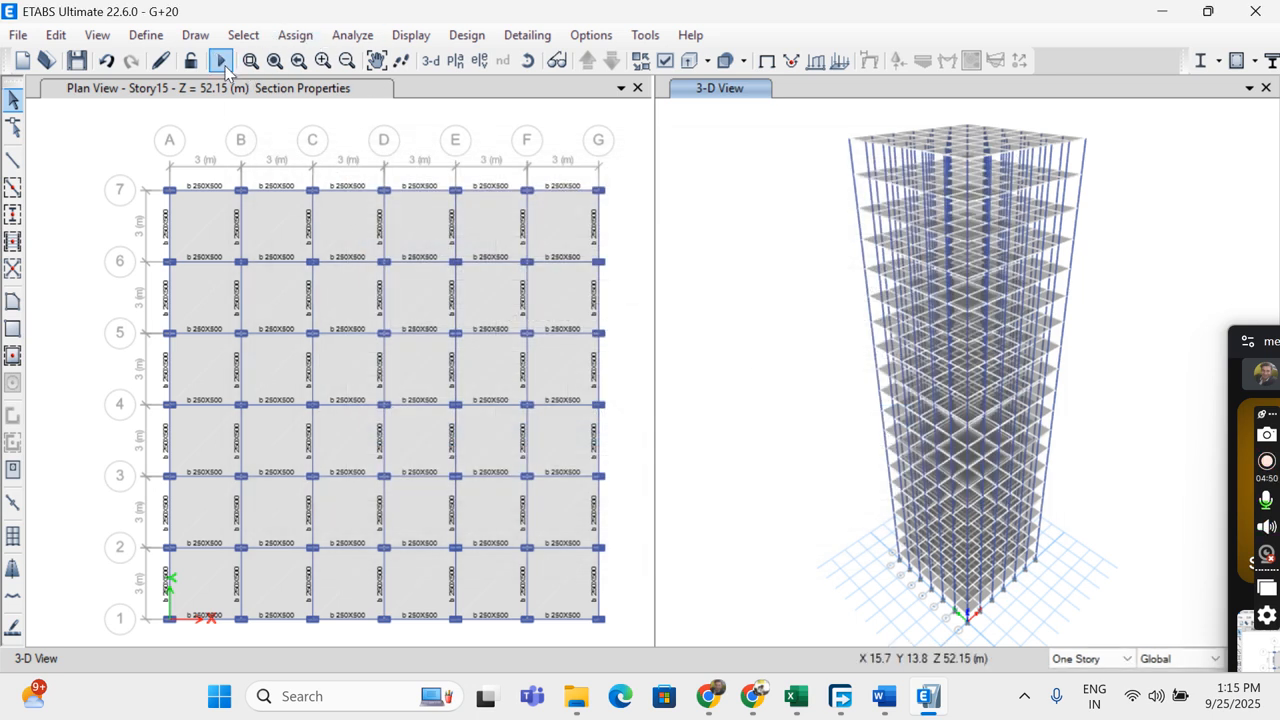
Run the analysis, saving the model as G+20 in Downloads and replacing the existing file.
{"action": "left_click", "coordinate": [223, 63]}
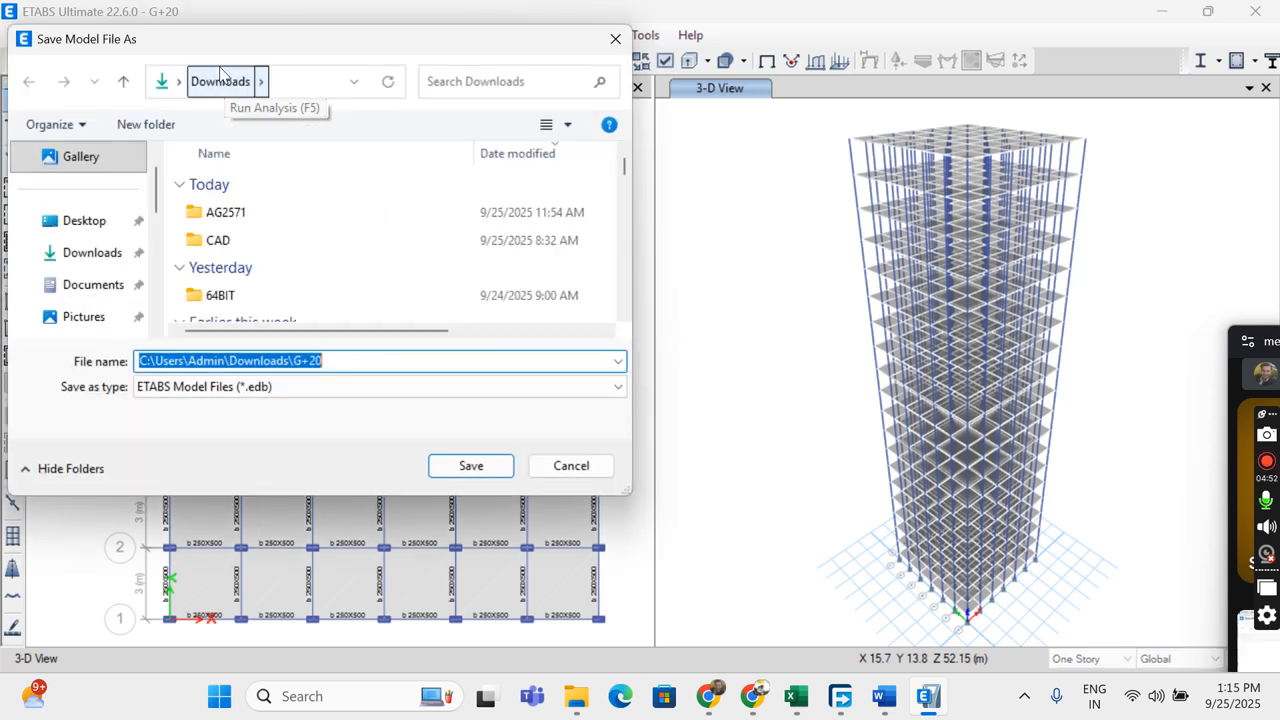
{"action": "left_click", "coordinate": [466, 467]}
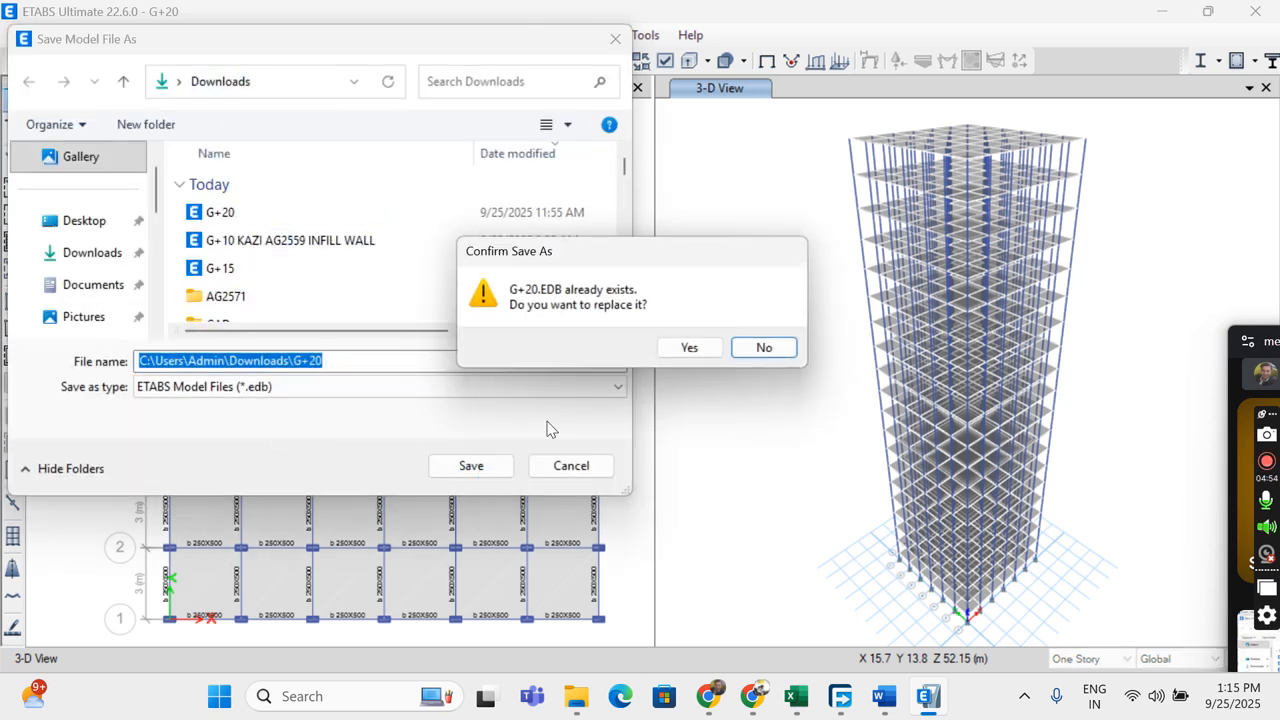
{"action": "left_click", "coordinate": [689, 350]}
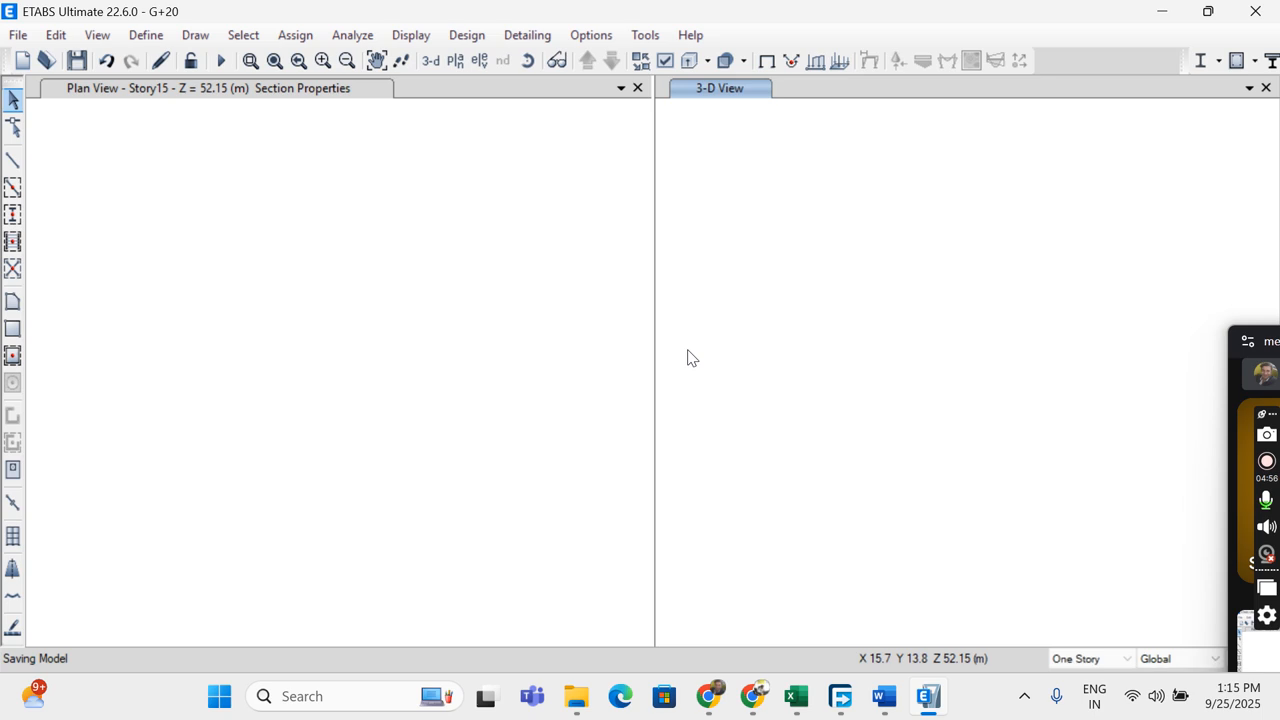